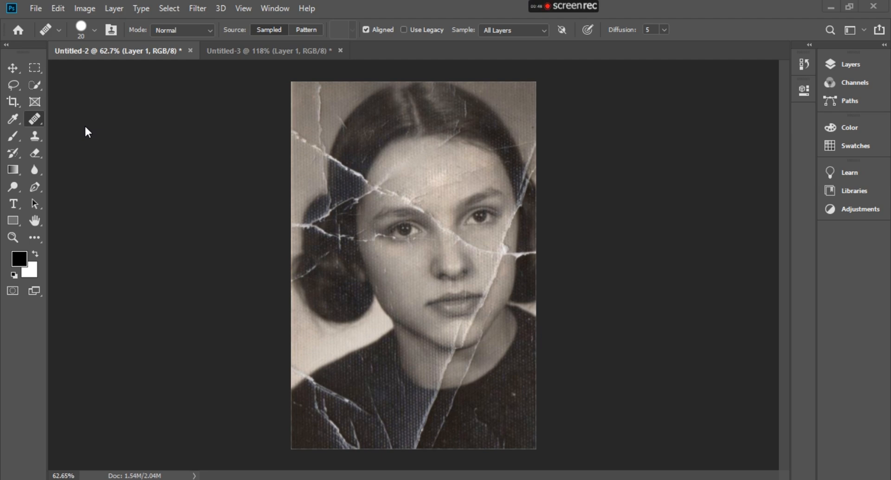
Step: Switch to the Pinterest page in the browser and look through the damaged old photos suggested under the open pin
left_click(209, 398)
key("alt+Tab")
scroll(431, 289, "up", 8)
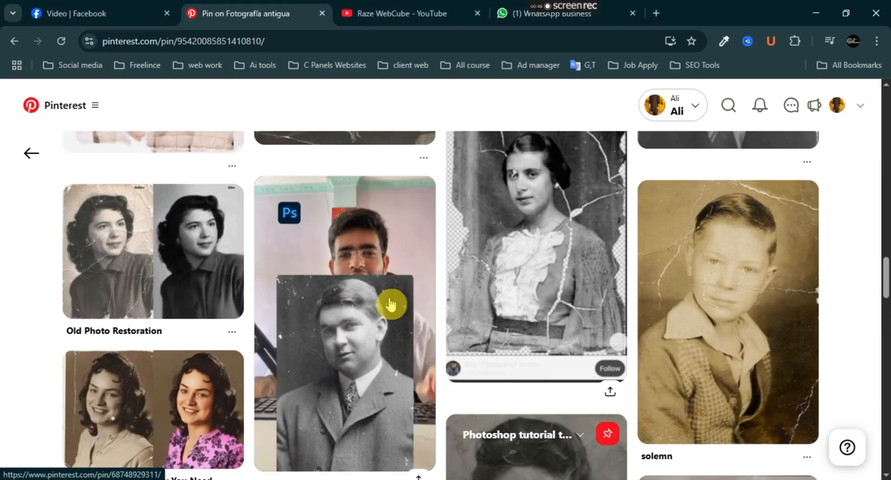
scroll(555, 305, "up", 10)
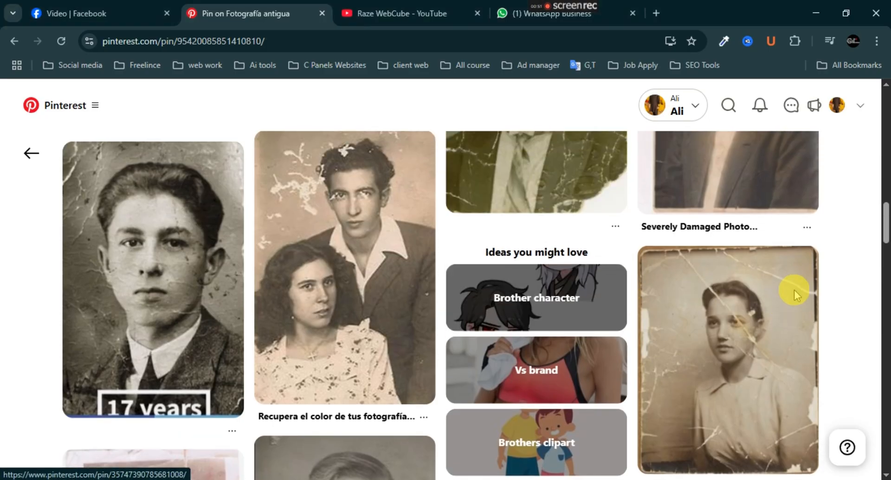
scroll(795, 294, "up", 8)
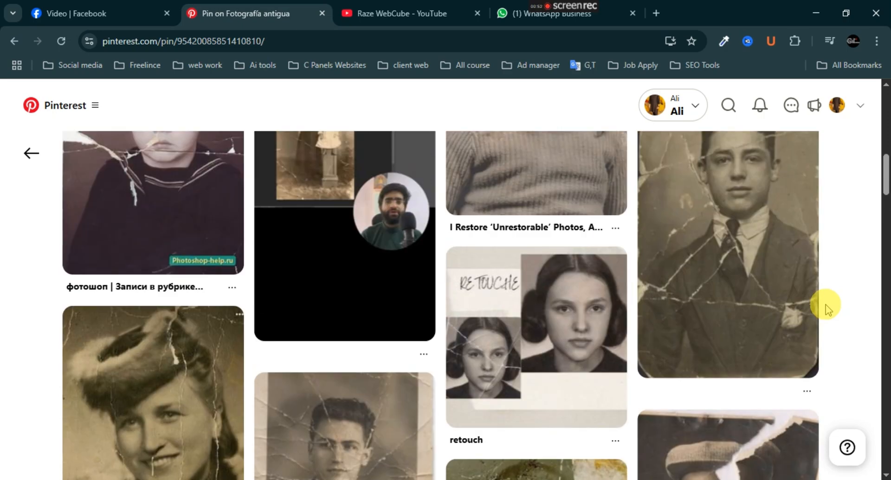
scroll(825, 306, "up", 6)
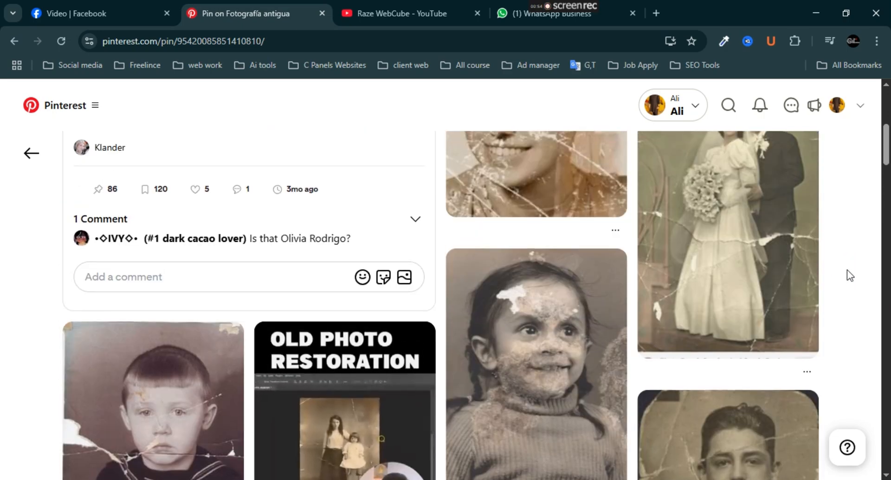
scroll(847, 270, "up", 7)
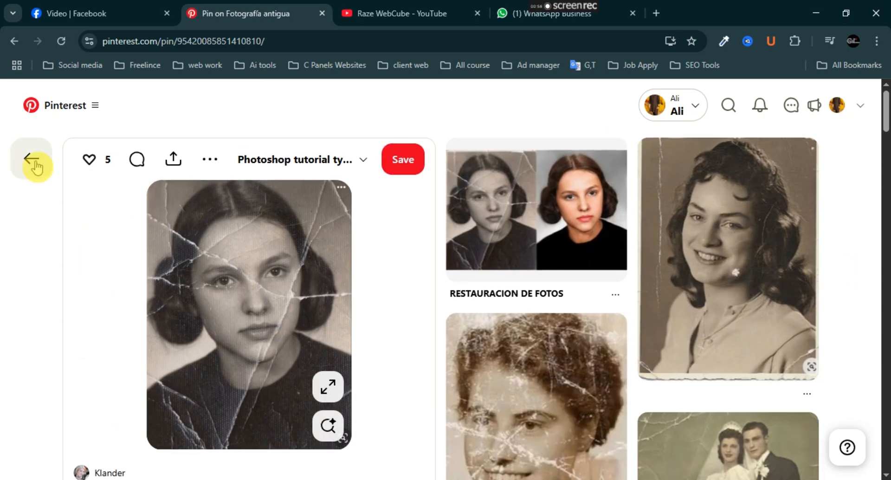
Step: Return to the "old images" search results, browse the damaged portraits, and switch back to Photoshop
left_click(32, 161)
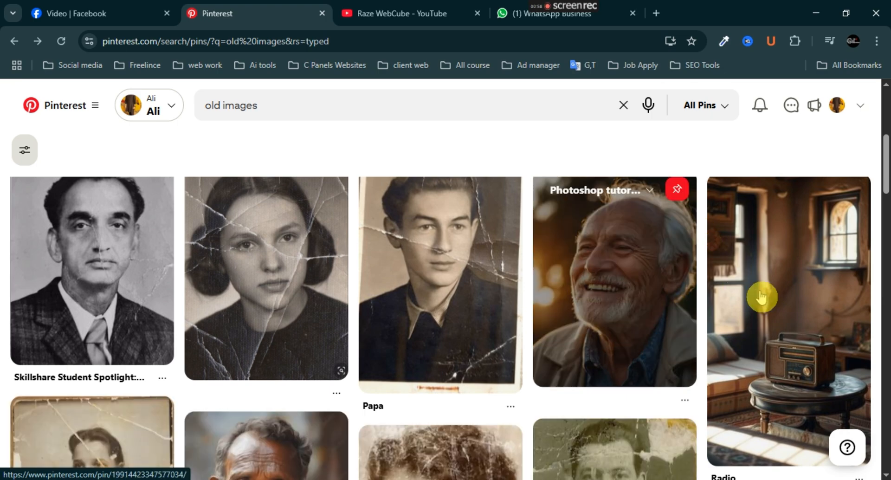
scroll(762, 297, "up", 2)
scroll(392, 367, "up", 1)
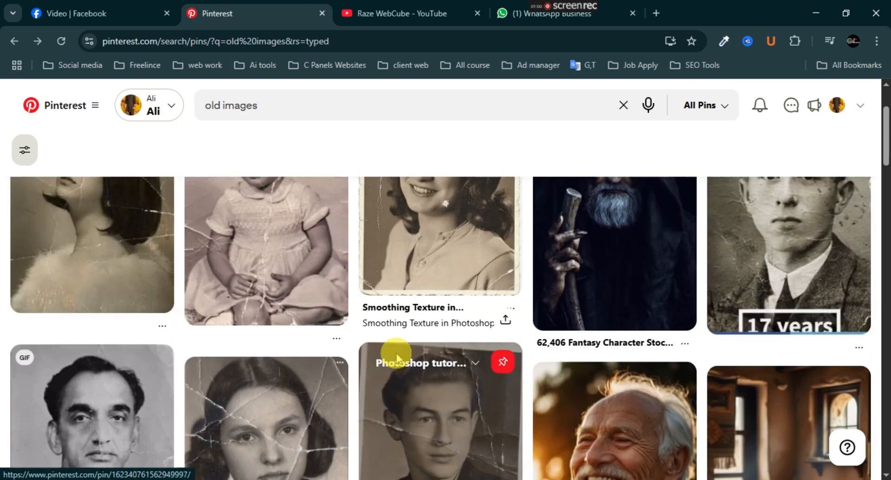
scroll(397, 353, "up", 2)
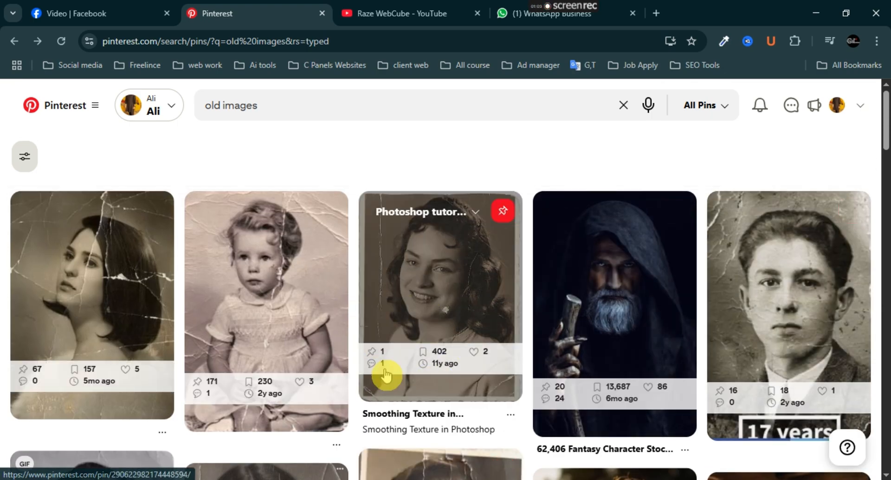
left_click(335, 479)
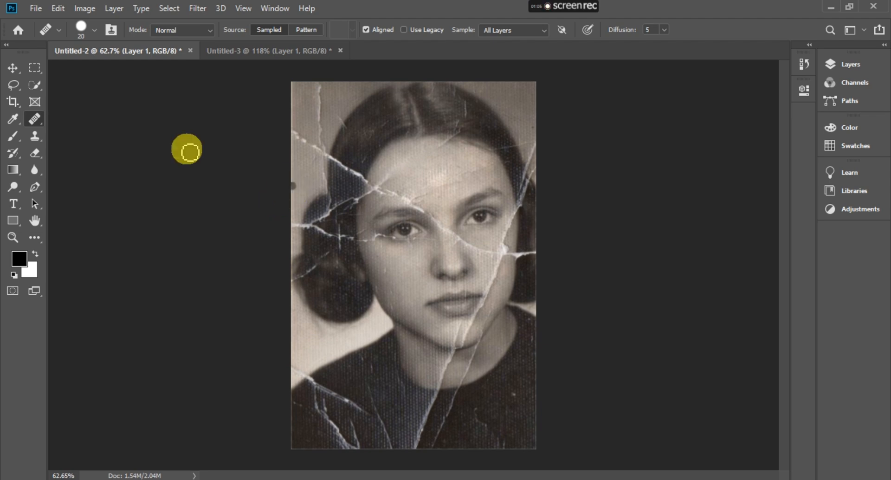
Step: Select the Healing Brush Tool and set its brush to 46 px size, 45% hardness and 29% spacing
left_click(35, 137)
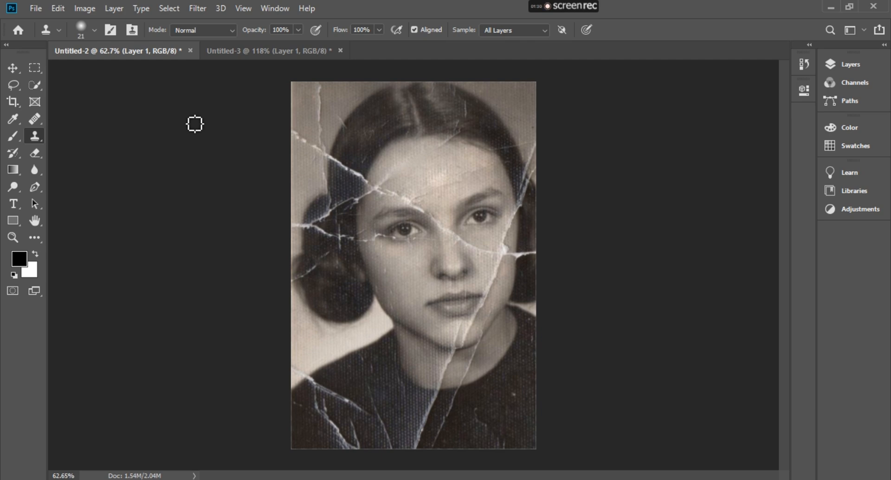
left_click(36, 121)
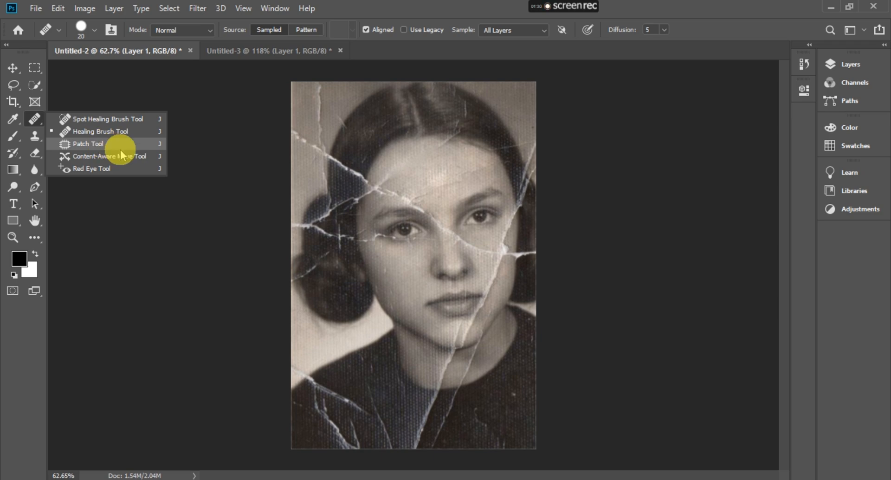
left_click(95, 130)
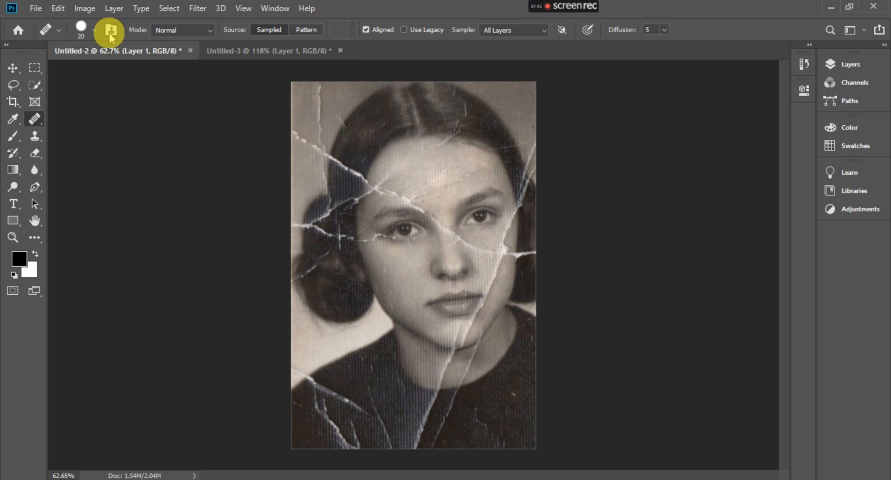
left_click(94, 30)
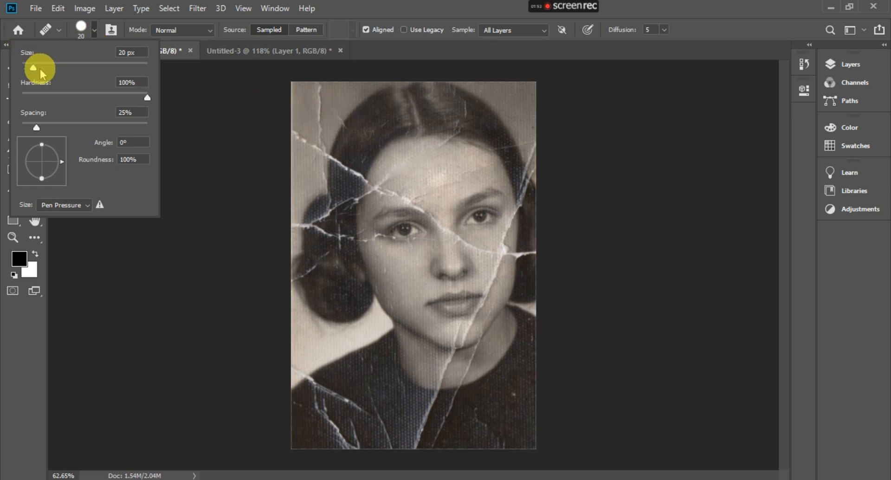
left_click_drag(34, 68, 41, 67)
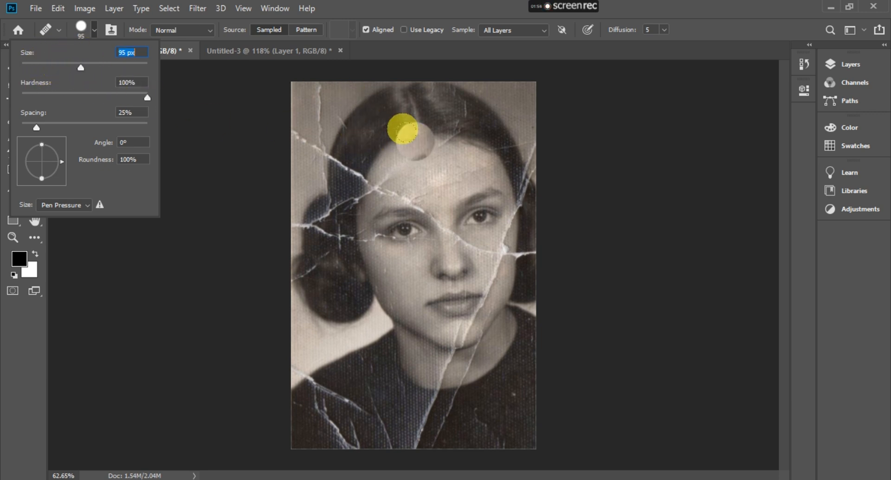
left_click_drag(79, 67, 49, 67)
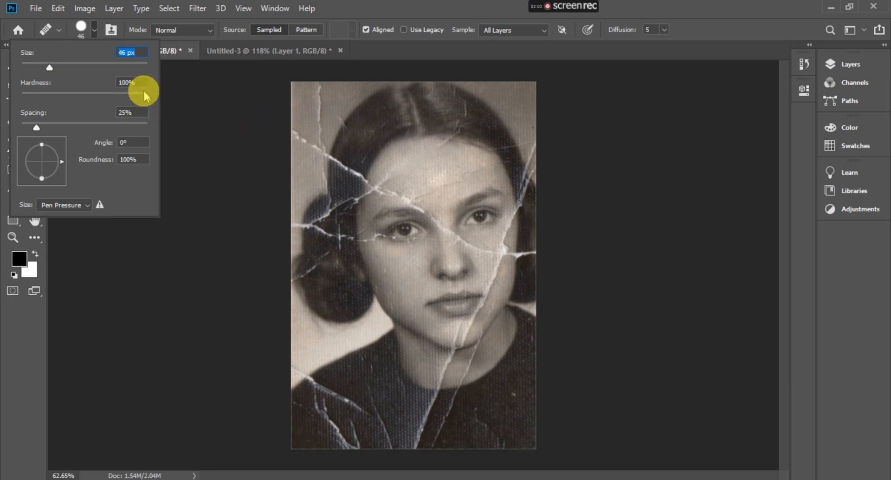
mouse_move(148, 97)
left_mouse_down()
mouse_move(43, 111)
mouse_move(54, 107)
mouse_move(35, 126)
mouse_move(55, 127)
mouse_move(39, 127)
left_mouse_up()
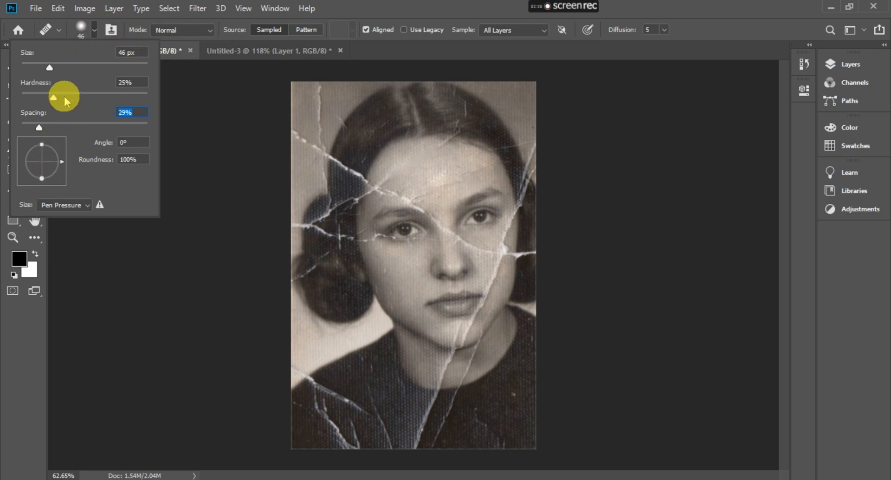
left_click_drag(54, 95, 77, 97)
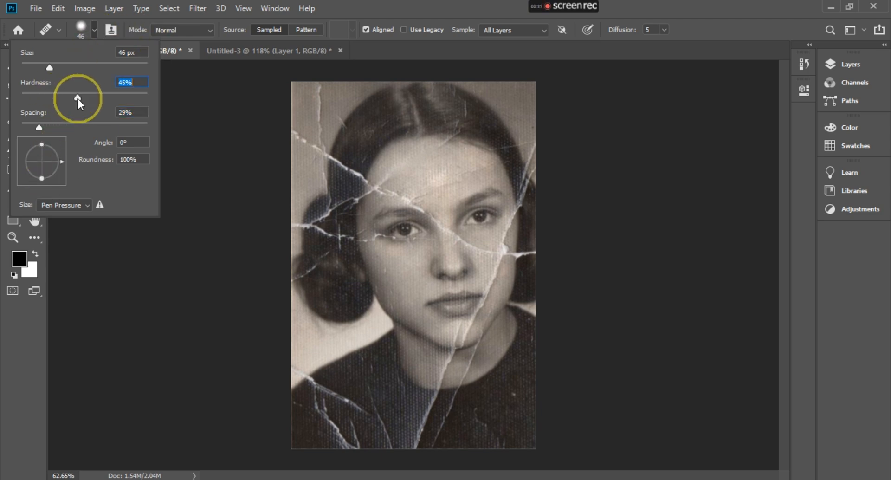
left_click(94, 32)
Step: Examine the Healing Brush's mode options and the blend modes available for Layer 1, keeping both at Normal
left_click(190, 30)
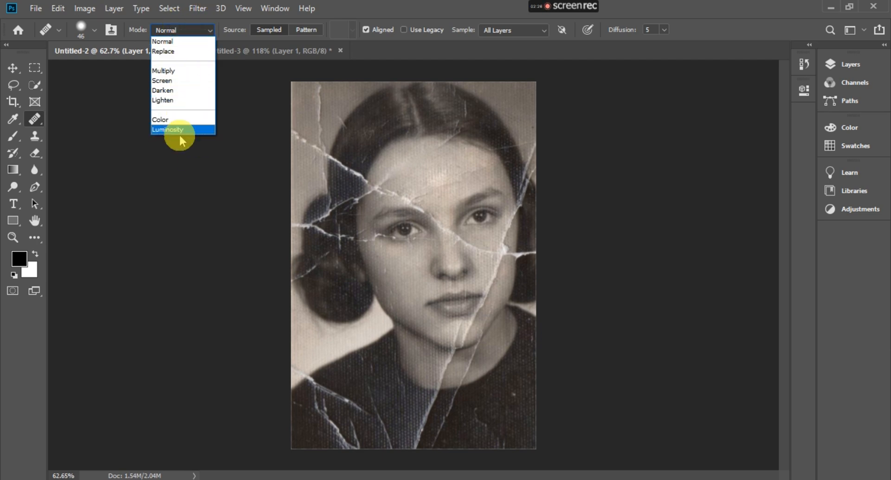
left_click(859, 60)
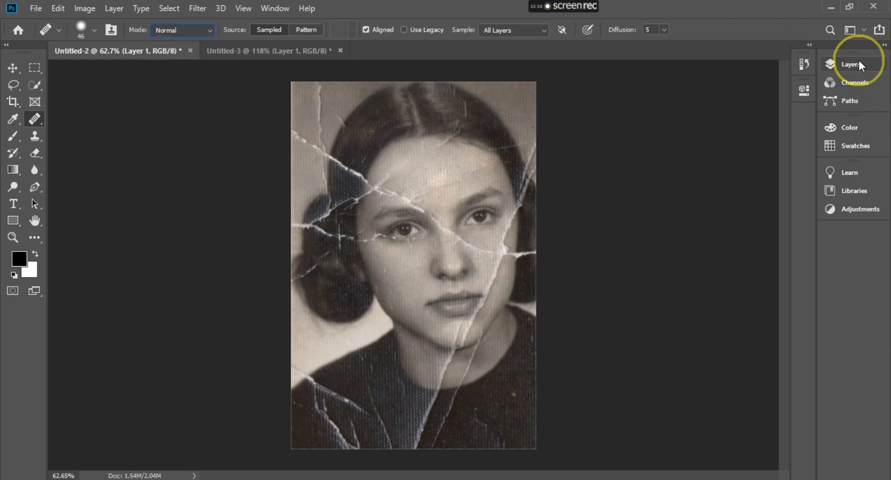
left_click(848, 64)
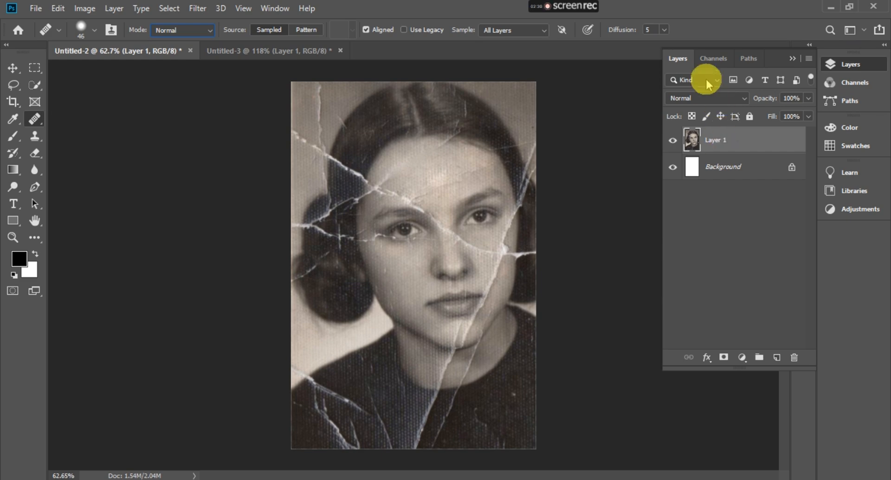
left_click(714, 98)
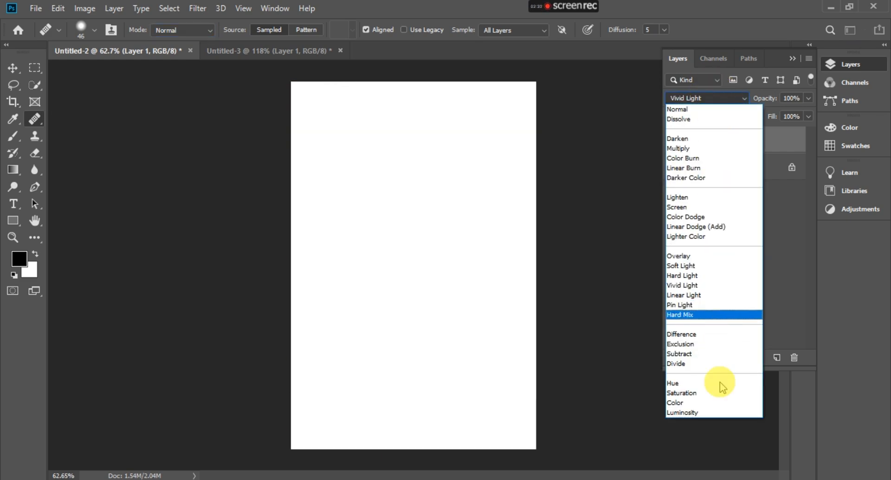
left_click(705, 109)
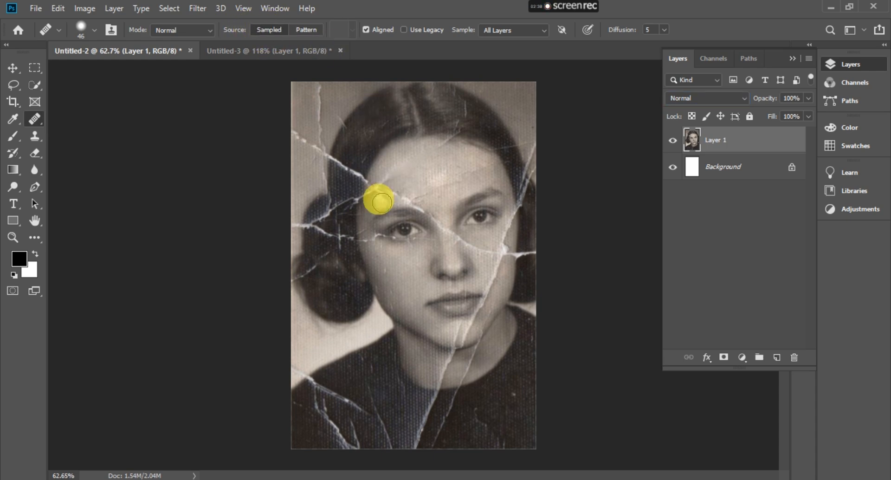
Step: Try painting over the forehead and nose with the Healing Brush's Pattern source, undo the strokes, and restore the Sampled source
mouse_move(420, 174)
left_mouse_down()
mouse_move(461, 217)
mouse_move(439, 233)
mouse_move(446, 251)
left_mouse_up()
left_click(303, 34)
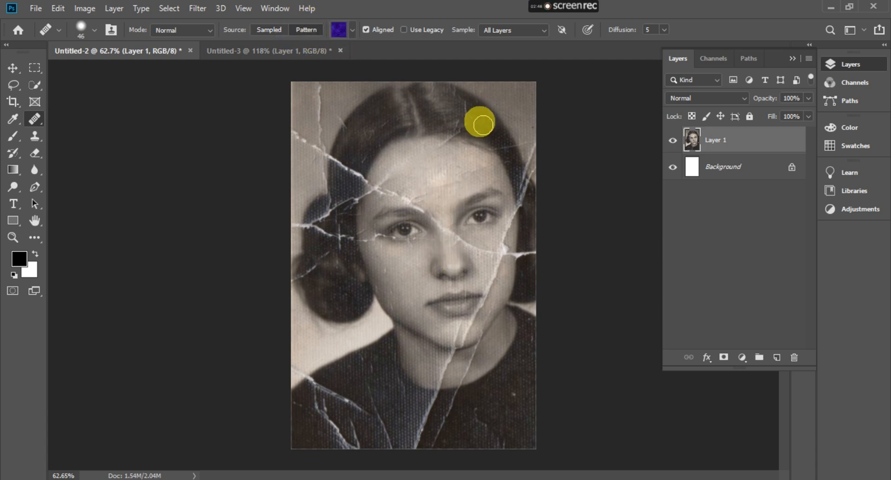
mouse_move(387, 157)
left_mouse_down()
mouse_move(452, 214)
mouse_move(413, 145)
mouse_move(477, 226)
mouse_move(410, 163)
mouse_move(445, 270)
left_mouse_up()
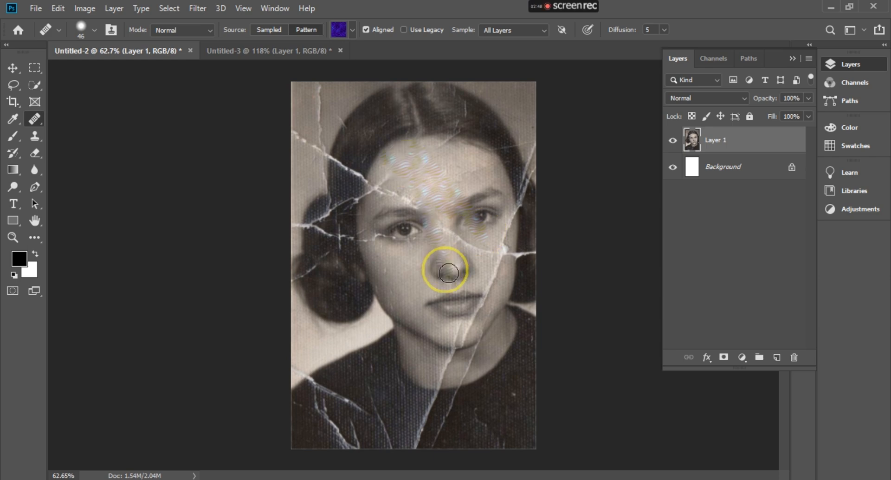
key("ctrl+z")
key("ctrl+z")
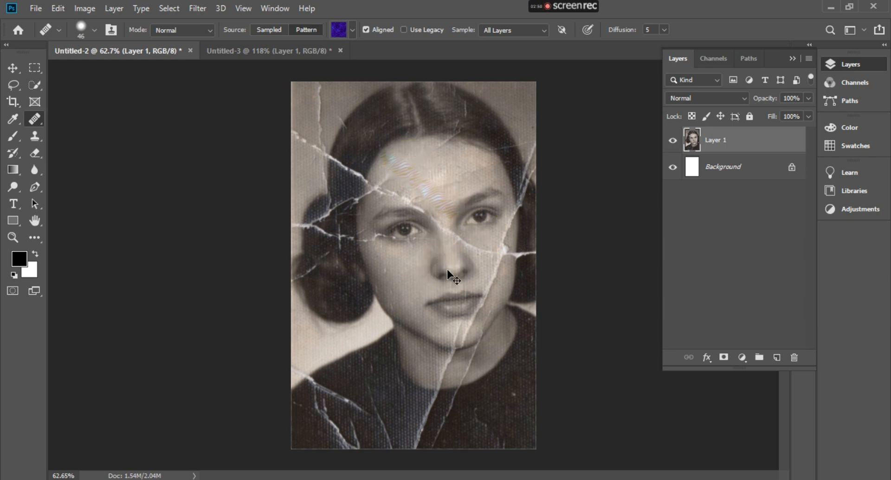
left_click(354, 29)
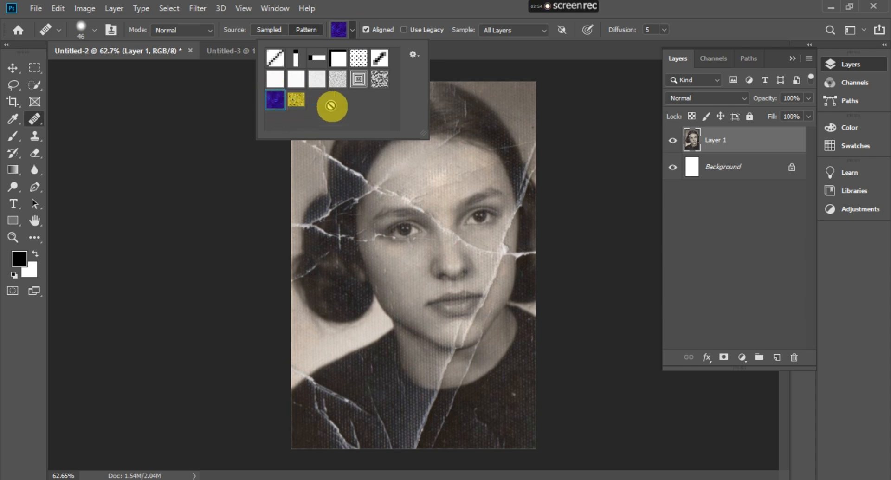
left_click(277, 29)
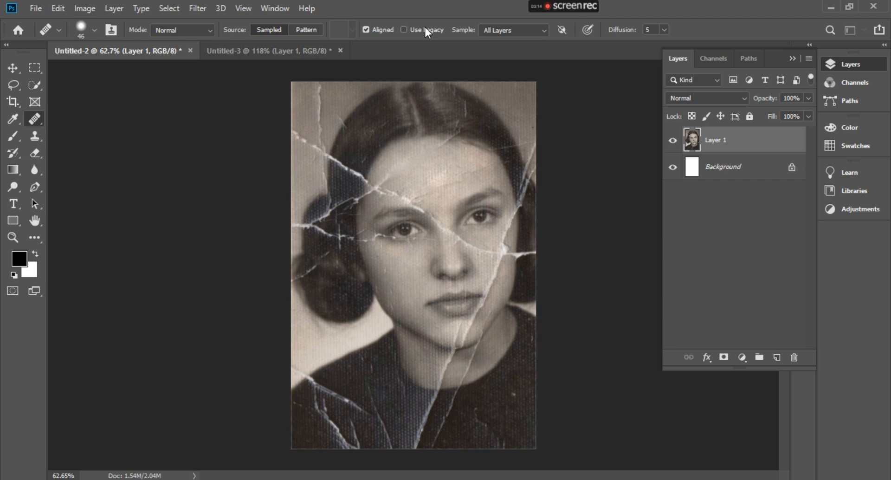
Step: Add a new empty layer above the photo and keep the Healing Brush sampling from All Layers
left_click(777, 360)
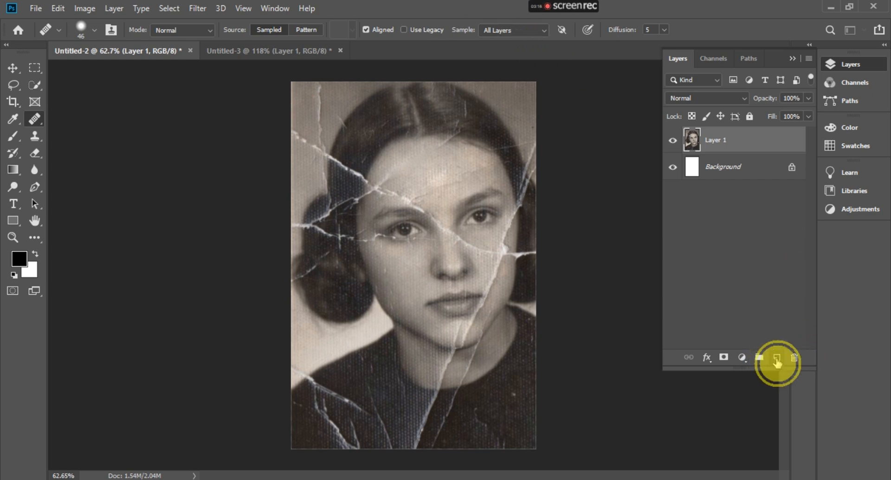
left_click(497, 30)
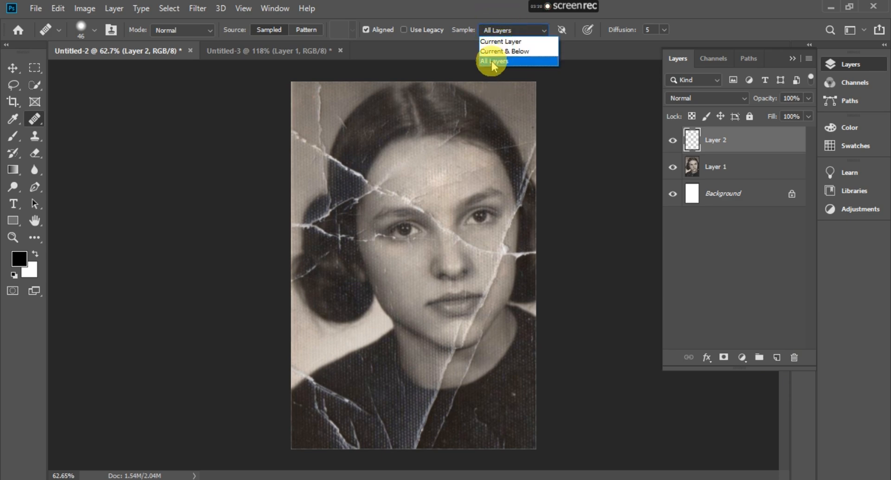
left_click(492, 60)
left_click(518, 29)
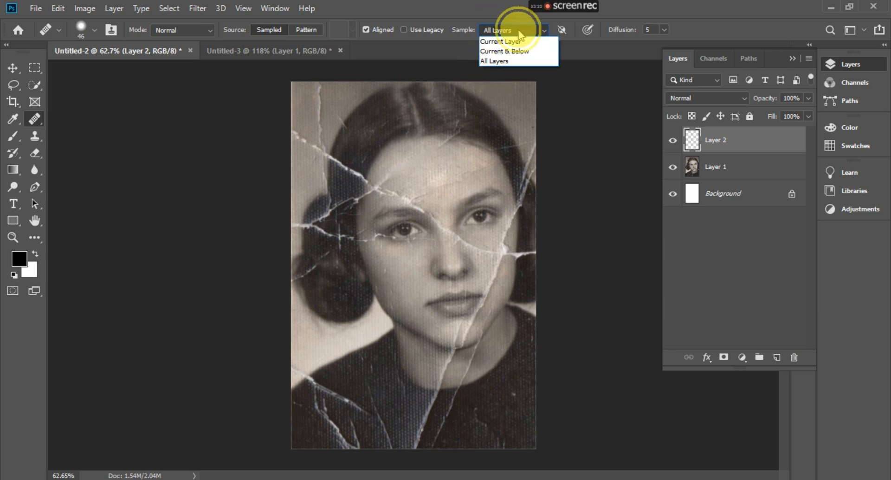
left_click(517, 29)
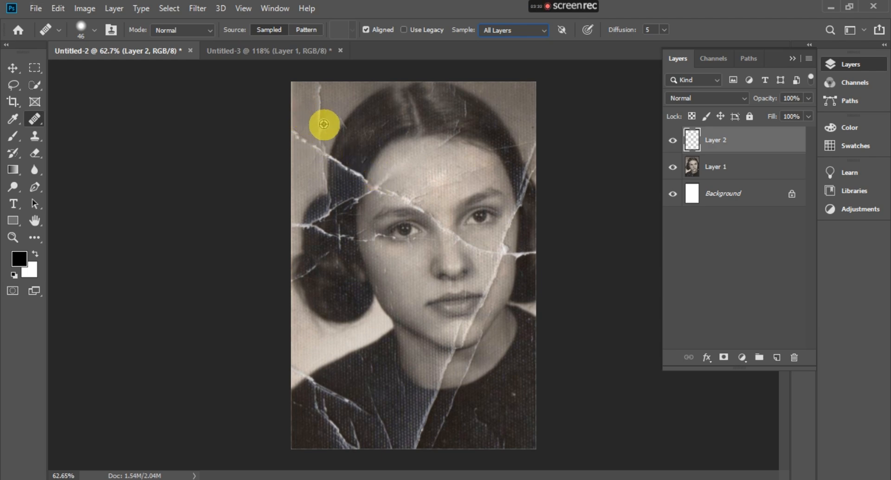
Step: Make Layer 1 the active layer and select the Healing Brush Tool again
left_click(12, 69)
left_click(358, 152)
scroll(350, 154, "up", 2)
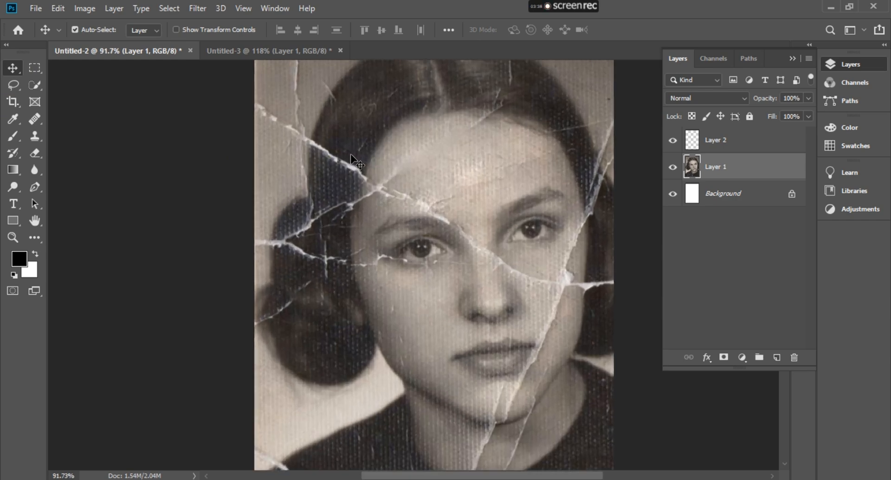
scroll(285, 153, "up", 3)
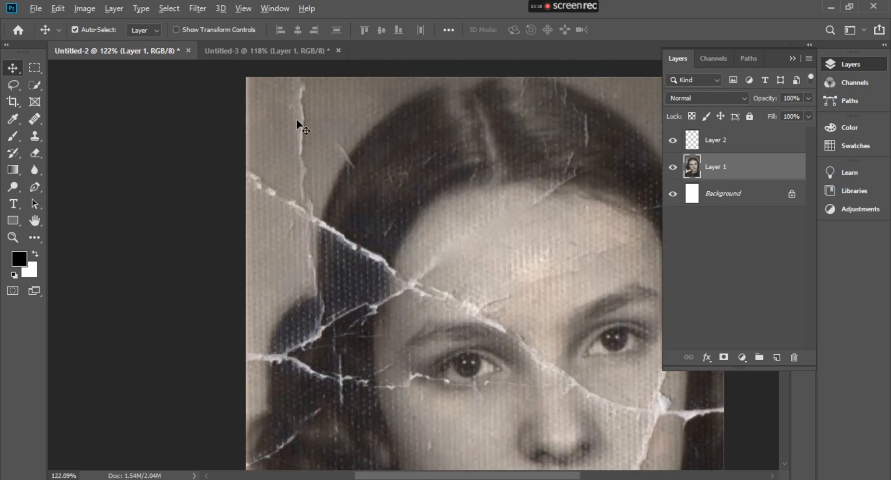
scroll(300, 127, "up", 1)
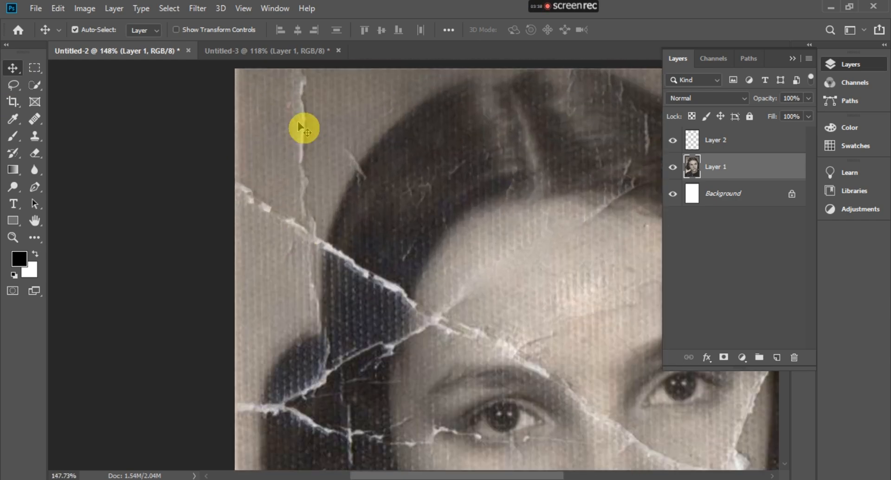
left_click(35, 119)
left_click(80, 132)
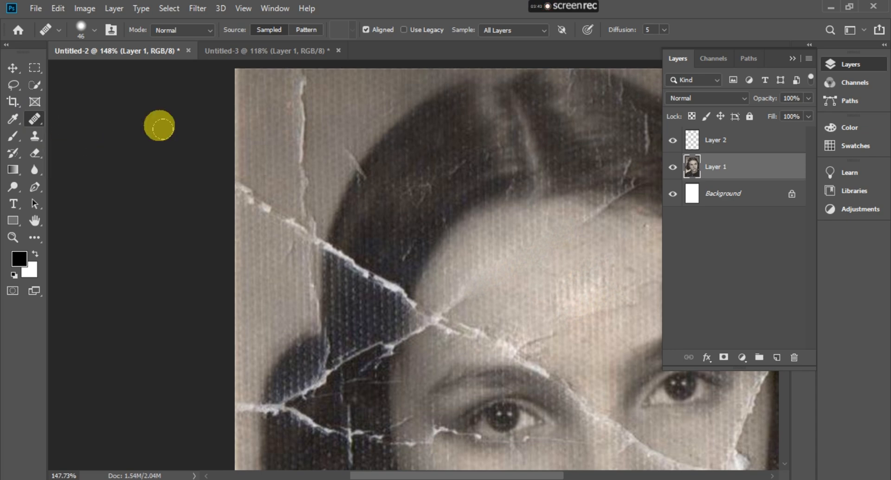
Step: Try healing the vertical crack in the photo's upper-left background with texture sampled from the hair, and undo the strokes
left_click(274, 126)
left_click(430, 159, "alt")
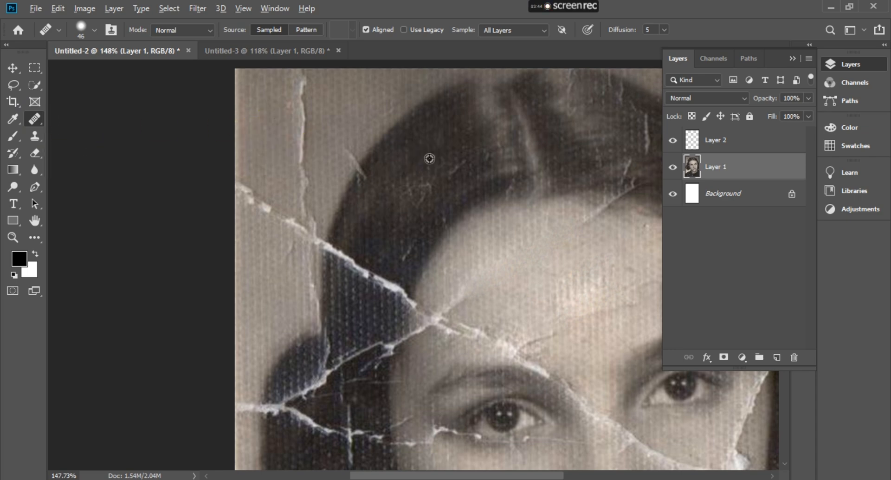
left_click_drag(413, 148, 303, 91)
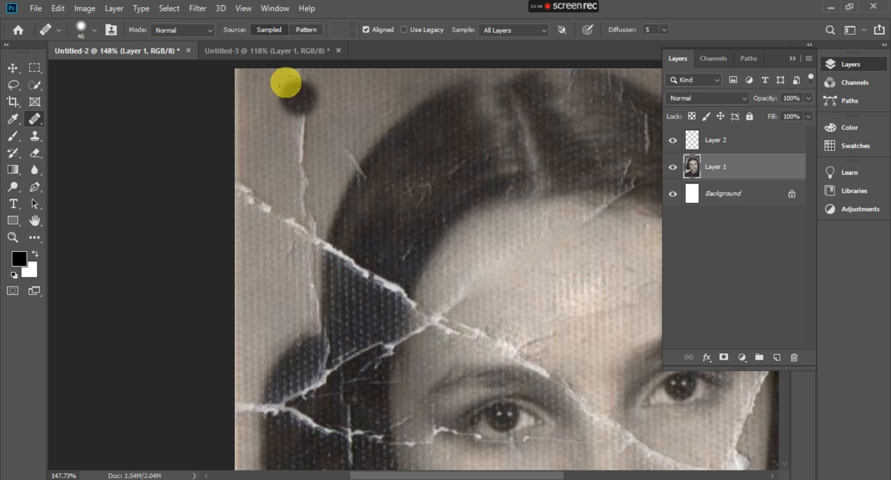
left_click_drag(287, 83, 286, 191)
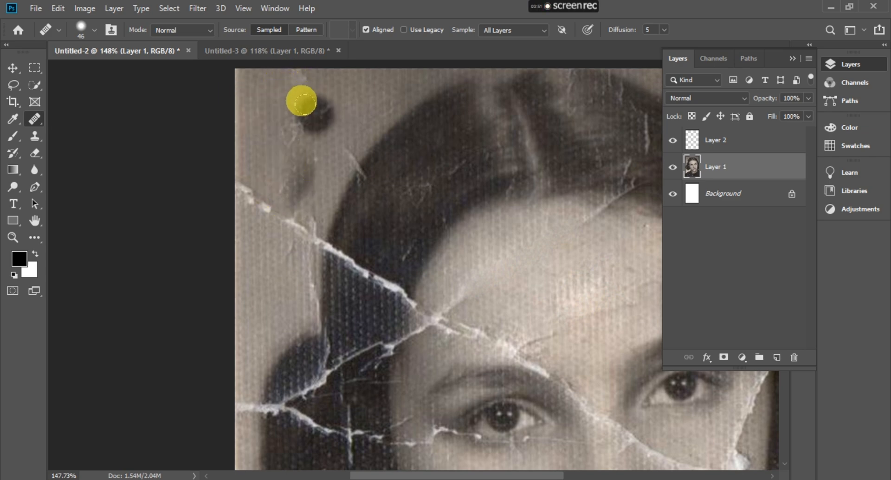
key("ctrl+z")
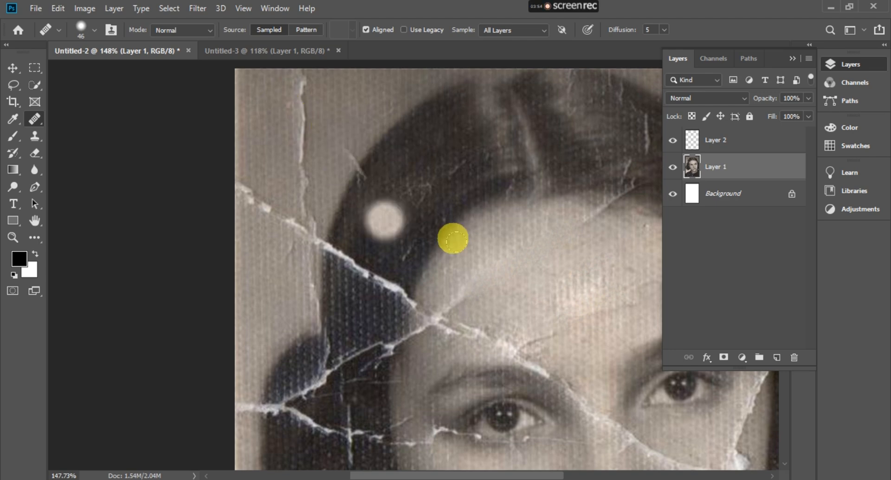
left_click_drag(527, 261, 543, 265)
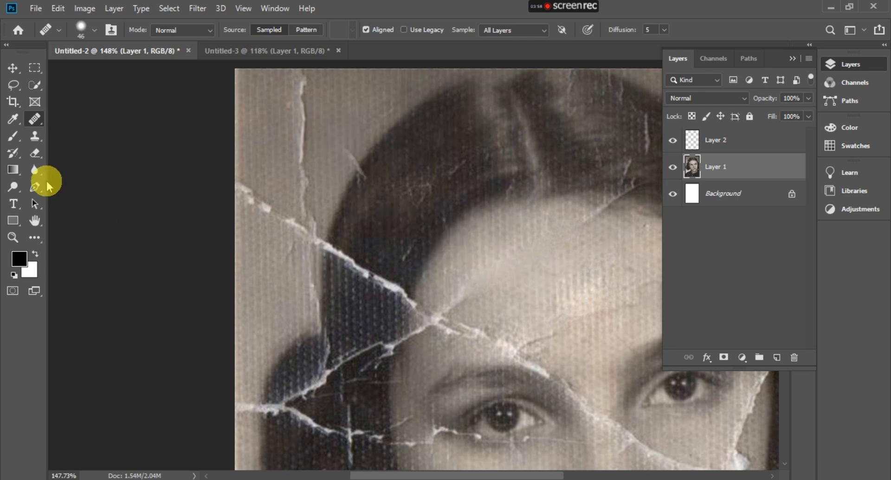
Step: Try covering the same background crack with the Clone Stamp Tool for comparison, and undo the strokes
left_click(37, 138)
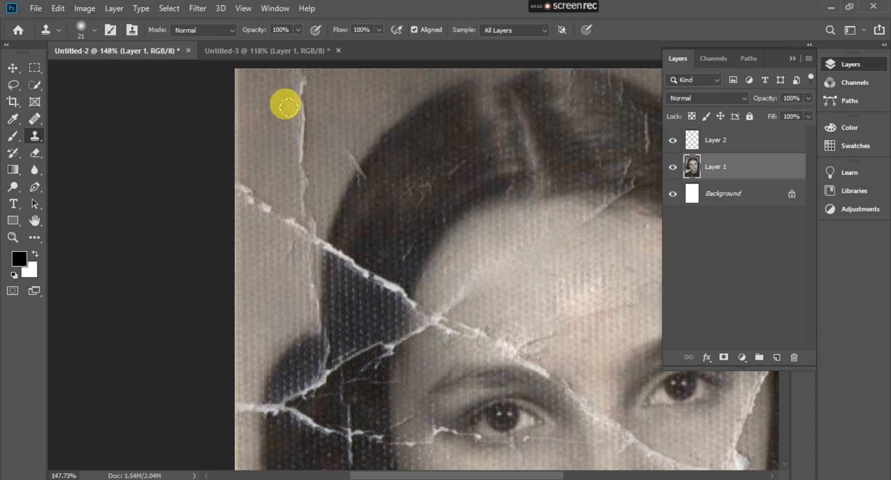
left_click_drag(305, 96, 300, 153)
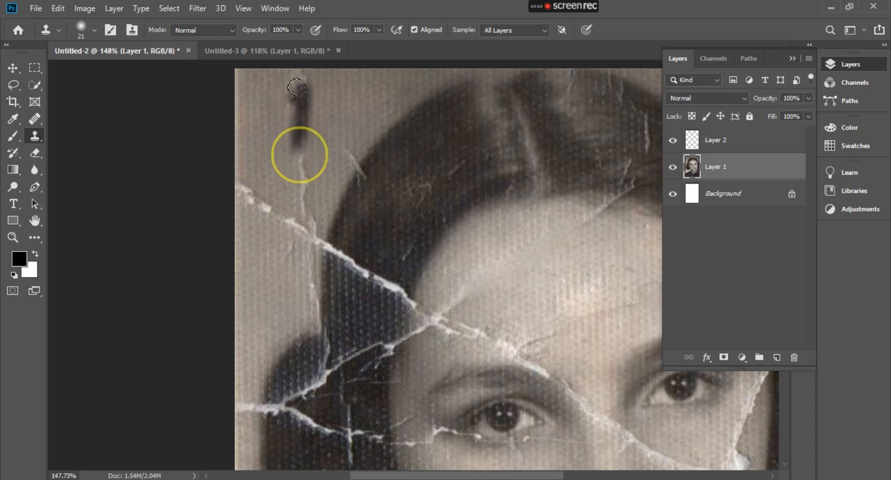
mouse_move(309, 101)
left_mouse_down()
mouse_move(328, 124)
mouse_move(279, 106)
mouse_move(281, 136)
mouse_move(316, 118)
mouse_move(289, 101)
mouse_move(290, 140)
mouse_move(330, 164)
mouse_move(320, 122)
mouse_move(267, 153)
mouse_move(298, 177)
mouse_move(343, 163)
mouse_move(312, 194)
left_mouse_up()
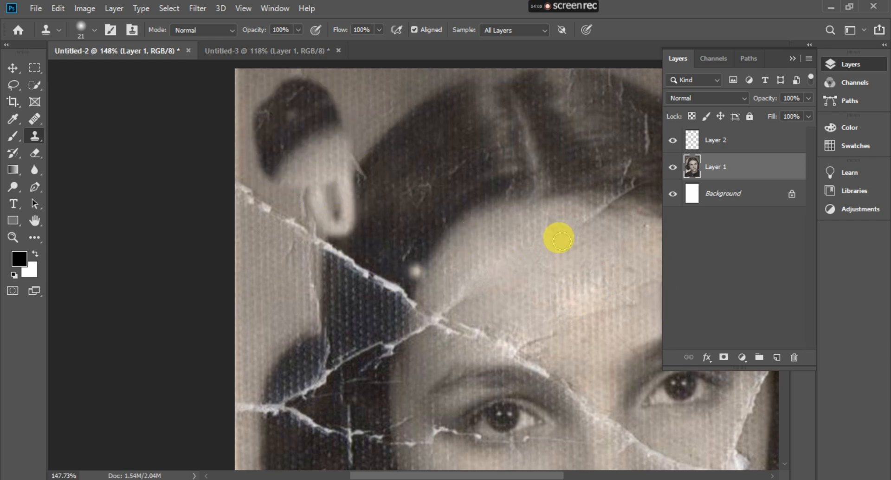
key("ctrl+z")
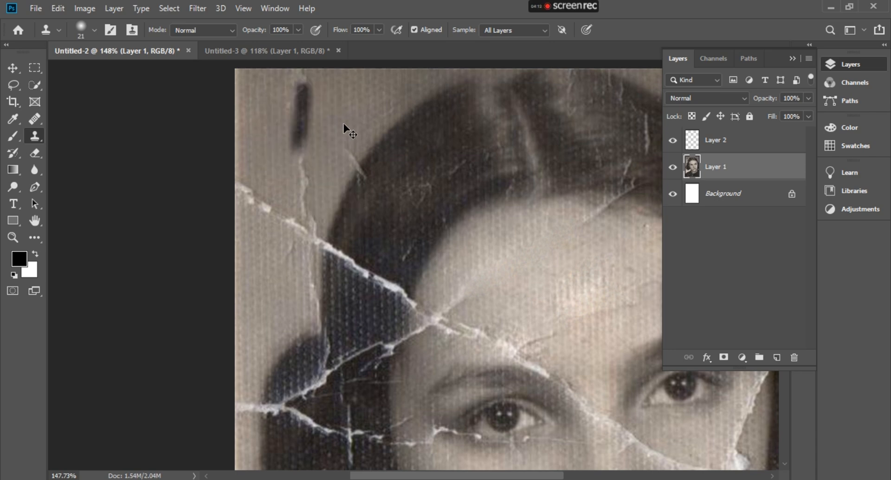
key("ctrl+z")
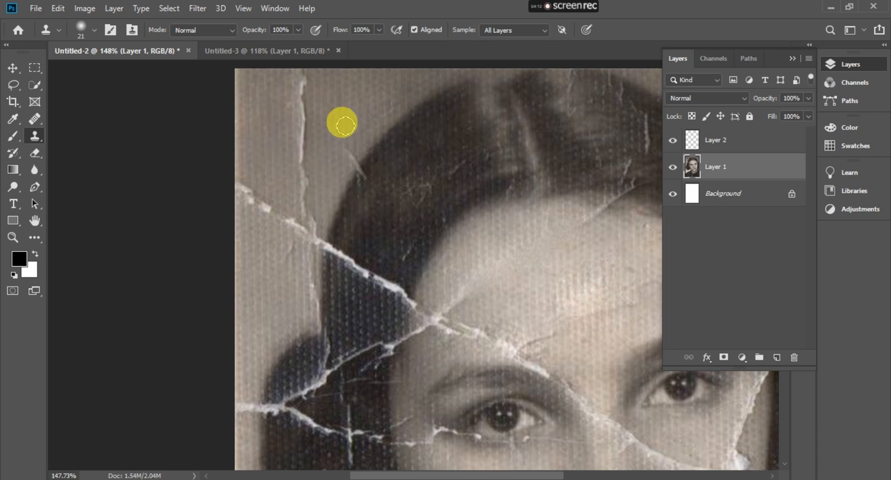
Step: Paint over the vertical crack in the upper-left background using the Healing Brush at 25 px
left_click(30, 122)
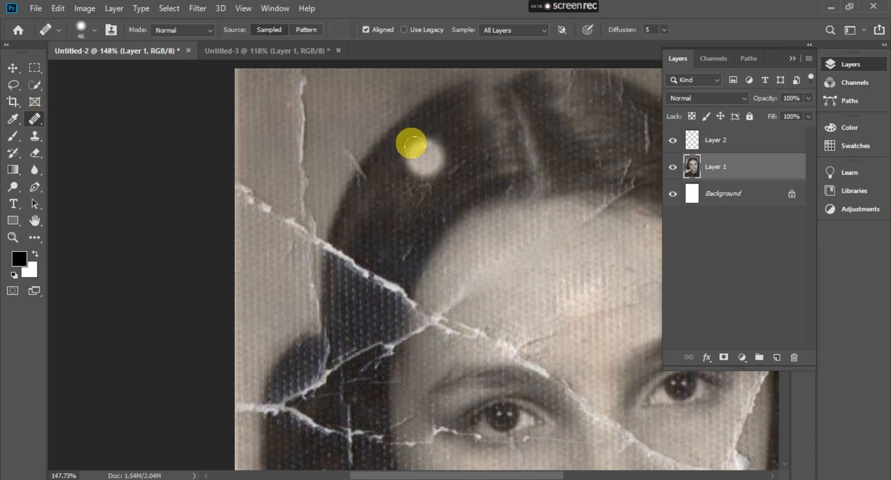
key("bracketleft")
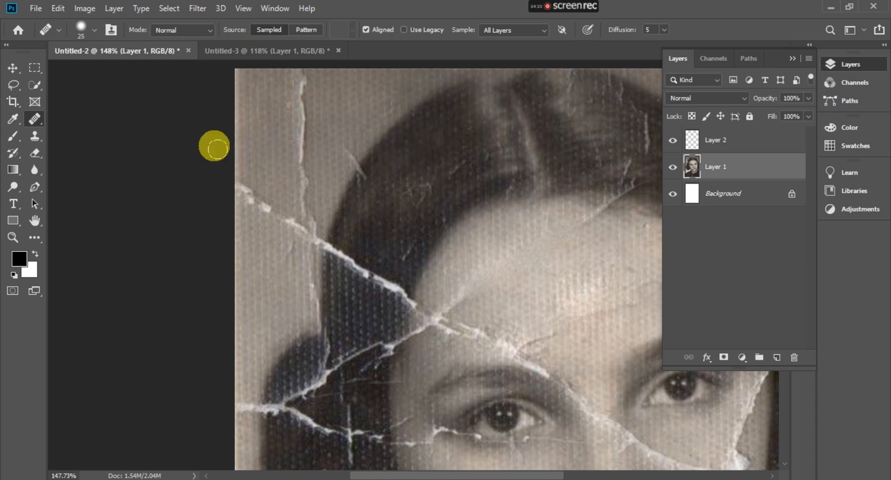
left_click_drag(299, 91, 311, 200)
mouse_move(291, 76)
left_mouse_down()
mouse_move(302, 76)
mouse_move(299, 166)
left_mouse_up()
mouse_move(299, 112)
left_mouse_down()
mouse_move(307, 213)
mouse_move(298, 158)
left_mouse_up()
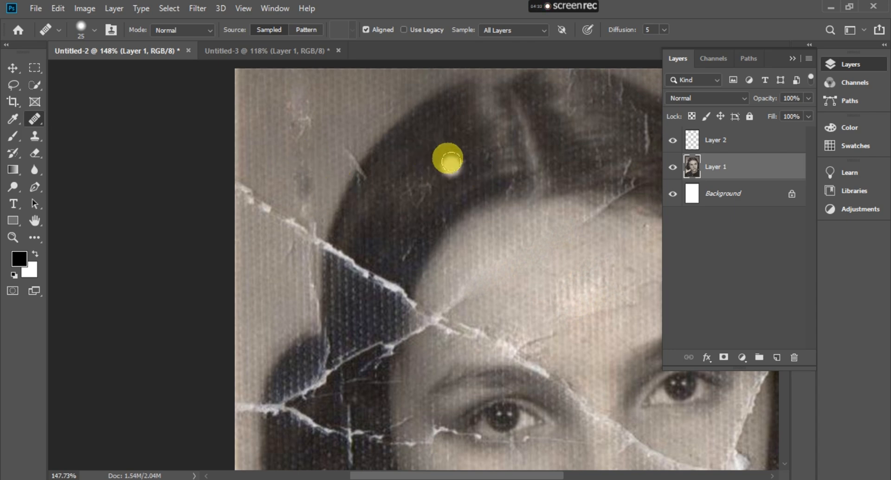
left_click_drag(302, 98, 305, 112)
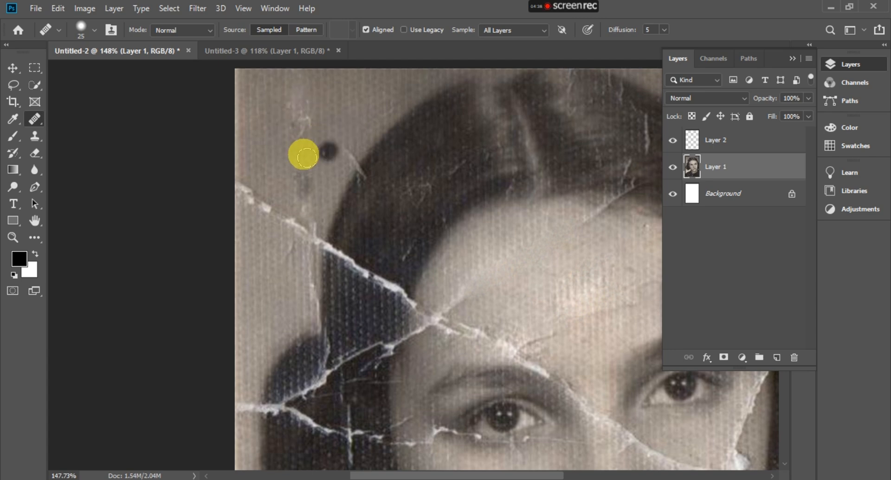
Step: Paint a Healing Brush stroke across the dark sweater beside the neck
scroll(545, 327, "down", 10)
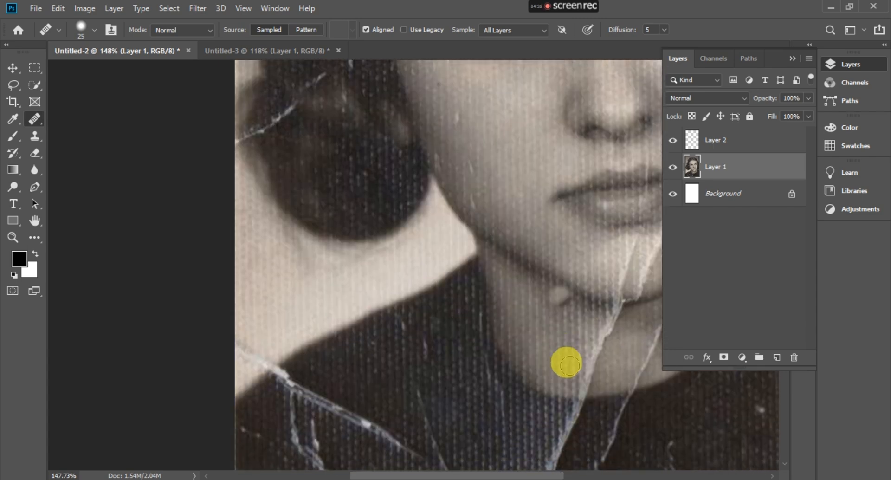
mouse_move(579, 382)
left_mouse_down()
mouse_move(478, 366)
mouse_move(317, 366)
left_mouse_up()
Step: Try repairing the diagonal crack through the cheek beside the mouth with the Healing Brush, and undo the cheek repair
left_click_drag(566, 307, 360, 329)
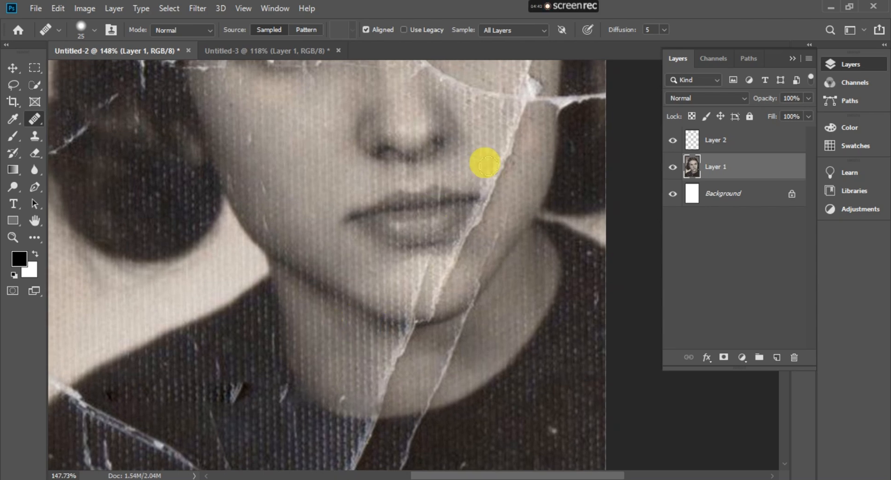
left_click(232, 363, "alt")
mouse_move(521, 108)
left_mouse_down()
mouse_move(466, 225)
mouse_move(492, 168)
mouse_move(507, 84)
mouse_move(436, 83)
mouse_move(497, 85)
mouse_move(510, 92)
mouse_move(498, 111)
left_mouse_up()
key("ctrl+z")
key("ctrl+z")
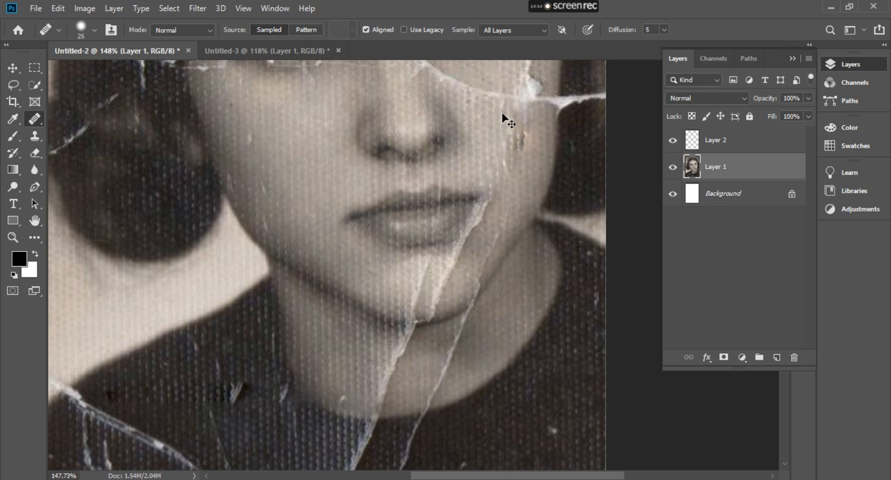
Step: Switch from the Healing Brush to the Spot Healing Brush Tool
scroll(408, 140, "down", 5)
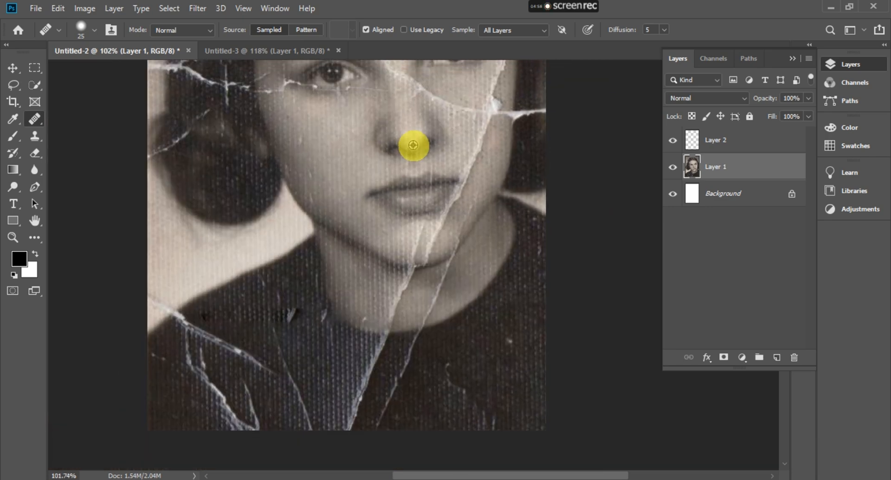
left_click_drag(299, 101, 359, 253)
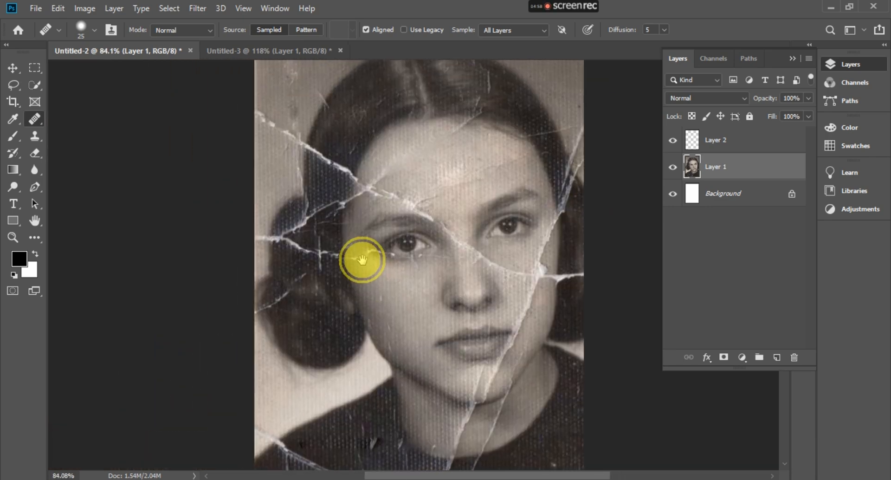
scroll(397, 243, "up", 6)
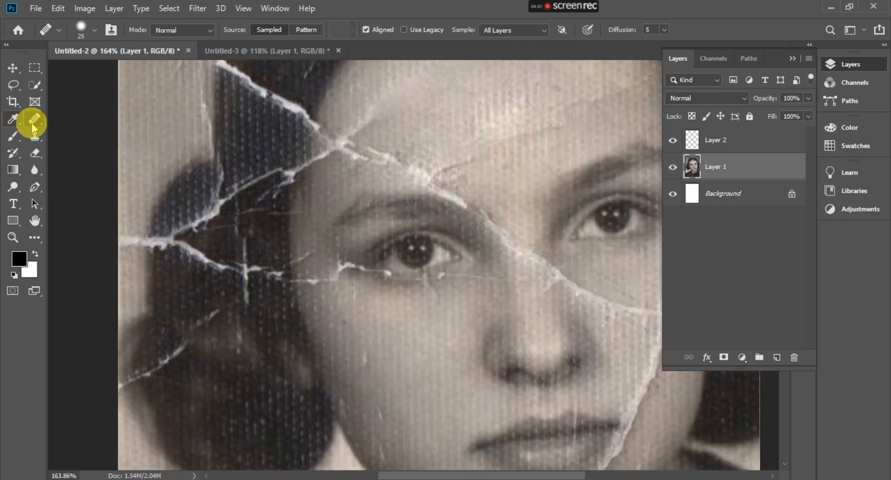
right_click(34, 123)
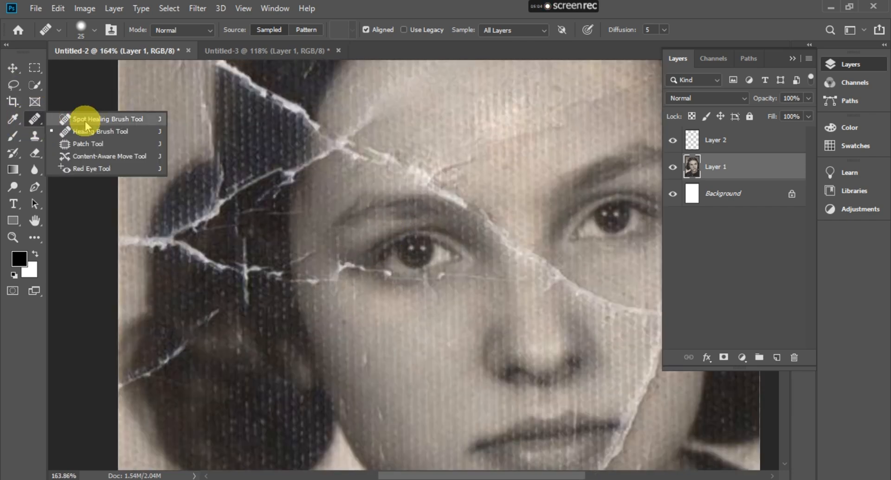
left_click(110, 119)
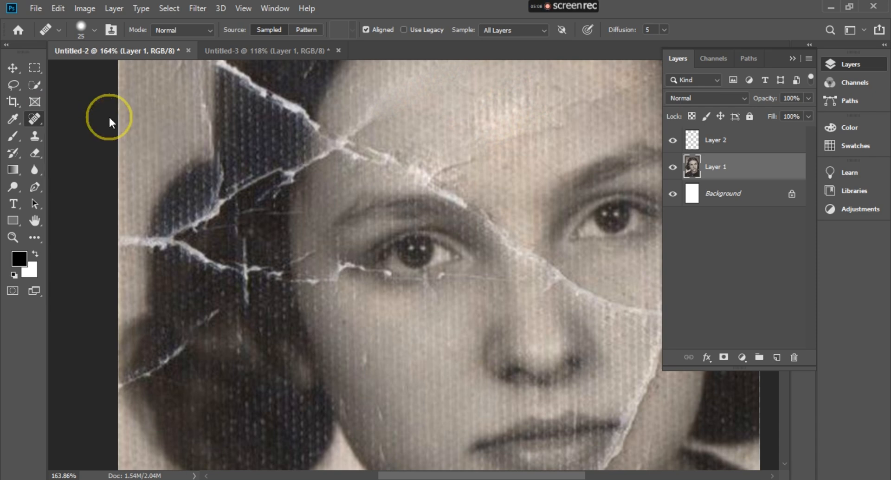
Step: Remove the scratches in the hair and along the hairline above the forehead using the Spot Healing Brush at 20 px
scroll(479, 154, "up", 5)
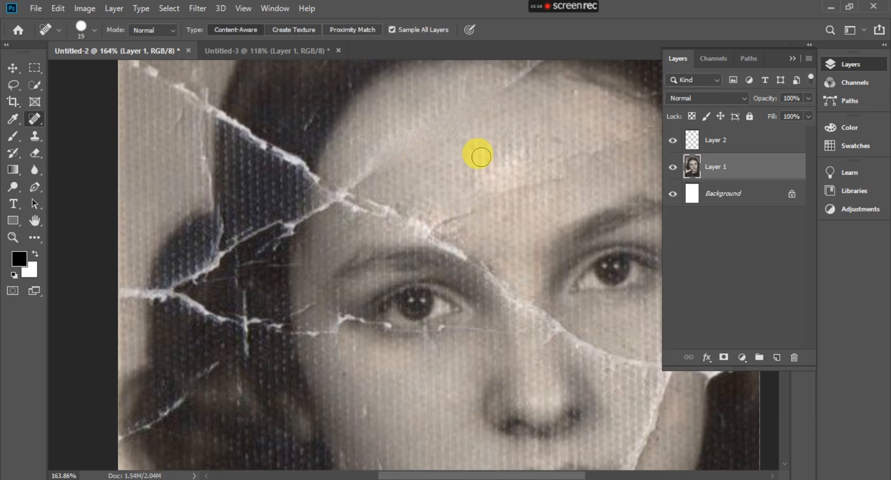
scroll(493, 151, "up", 3)
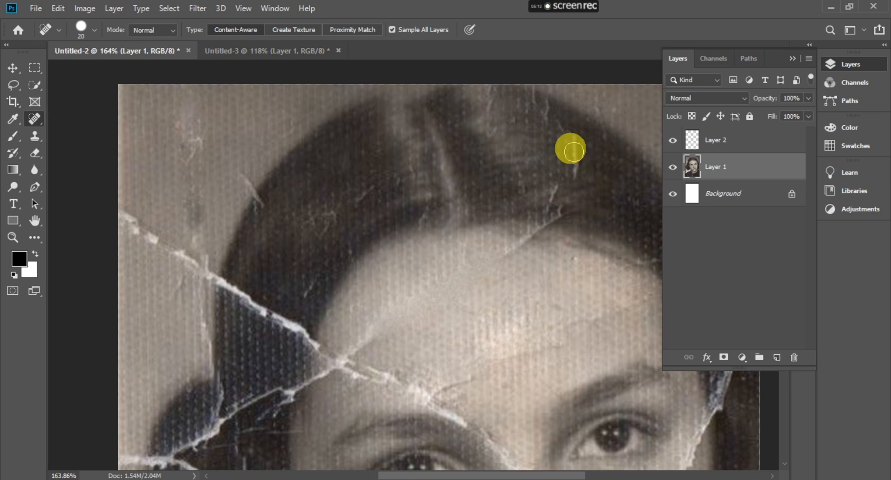
left_click_drag(571, 135, 577, 168)
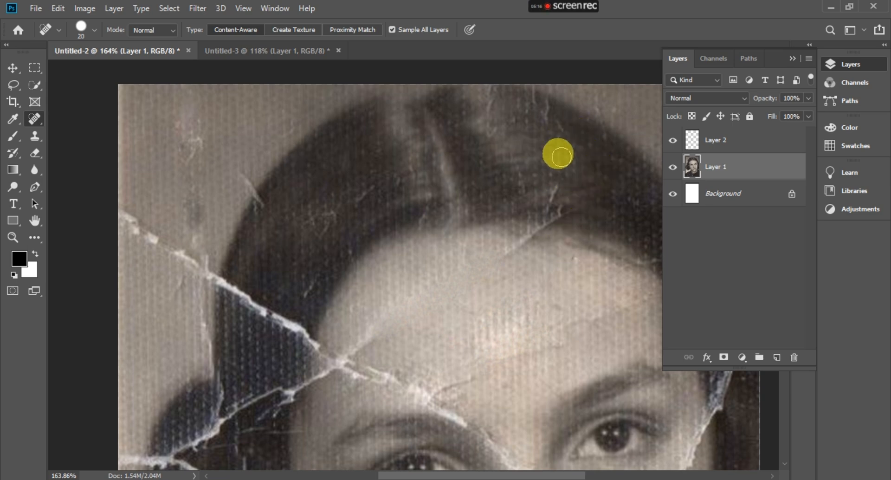
mouse_move(556, 175)
left_mouse_down()
mouse_move(542, 211)
mouse_move(565, 211)
mouse_move(491, 256)
left_mouse_up()
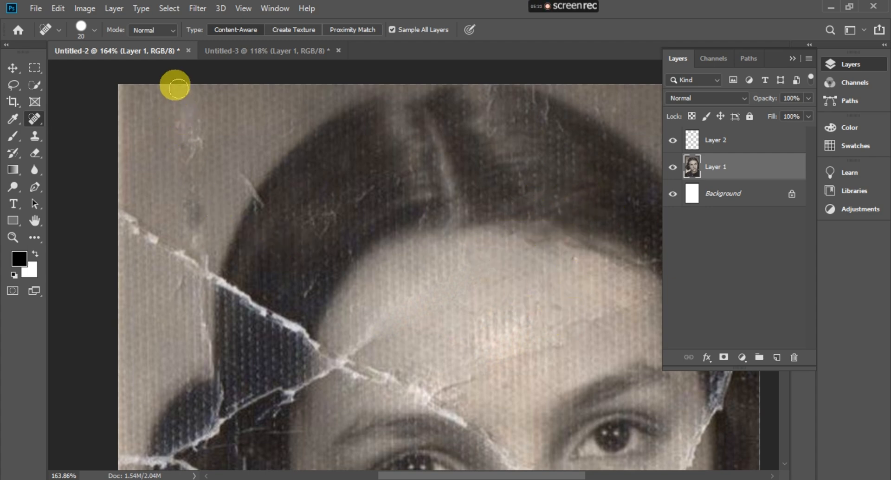
Step: Spot-heal the upper background crack residue, the diagonal crack running through the hair to the temple, and the scratch at the hair's edge
left_click_drag(176, 88, 191, 201)
mouse_move(195, 97)
left_mouse_down()
mouse_move(199, 212)
mouse_move(191, 251)
mouse_move(180, 254)
mouse_move(318, 350)
left_mouse_up()
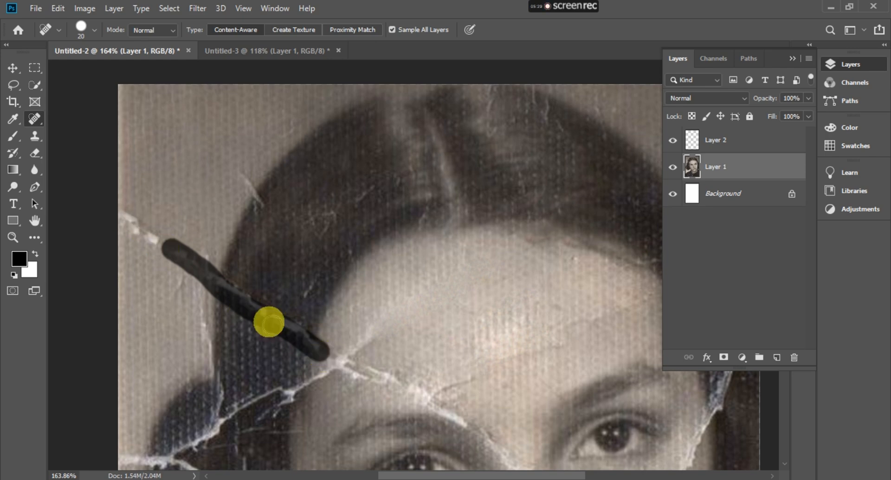
left_click_drag(230, 278, 258, 299)
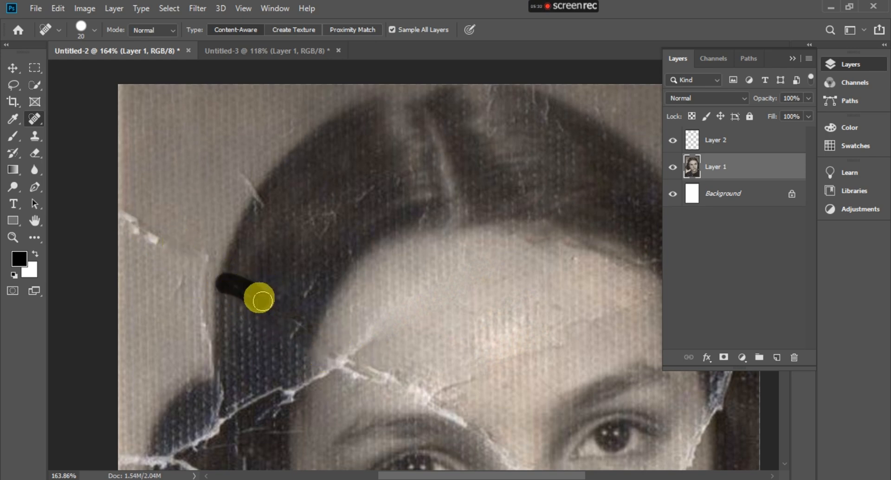
left_click_drag(236, 166, 259, 203)
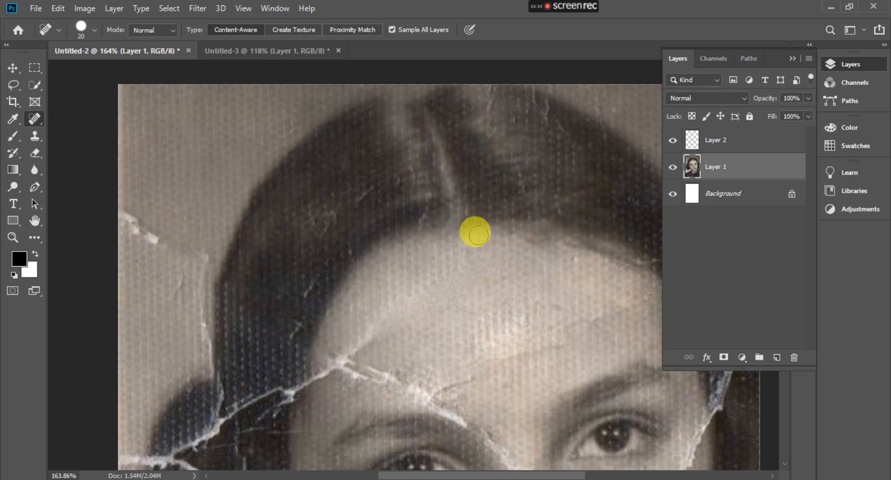
Step: Spot-heal the crack junction at the temple, the light line above it and the start of the forehead crack
scroll(495, 253, "down", 3)
left_click_drag(378, 224, 288, 290)
left_click(443, 239)
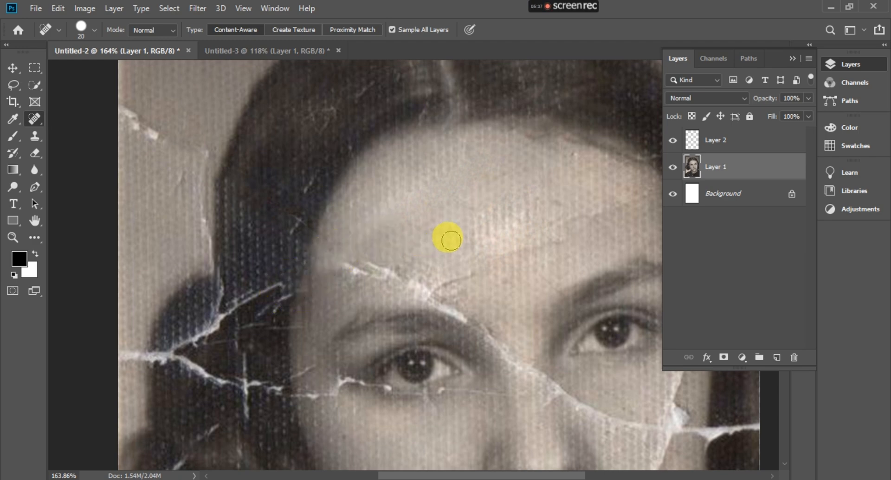
left_click(342, 249)
left_click(347, 266)
left_click_drag(351, 267, 395, 285)
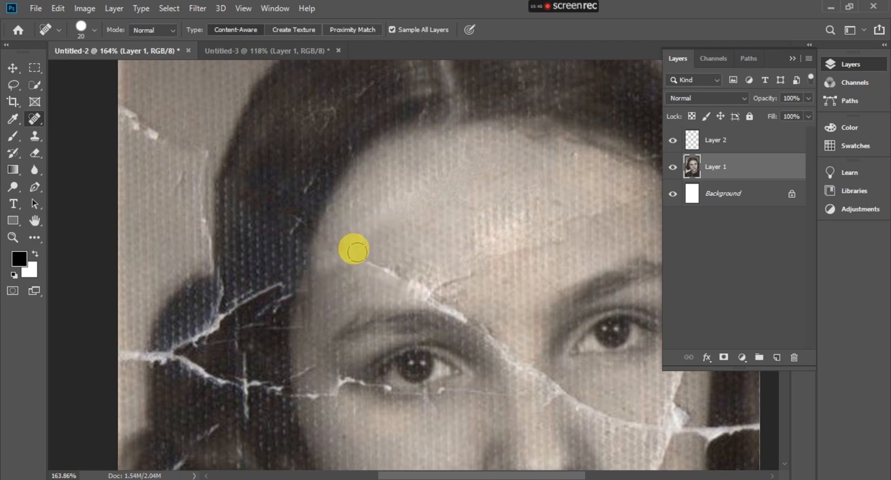
Step: Spot-heal the crack running across the forehead down to the inner end of the eyebrow
mouse_move(360, 253)
left_mouse_down()
mouse_move(477, 320)
mouse_move(498, 313)
left_mouse_up()
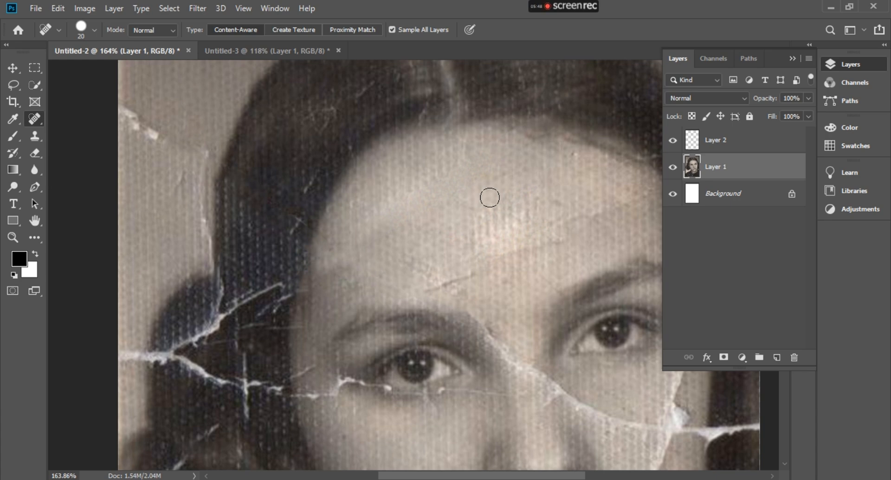
scroll(490, 198, "down", 5)
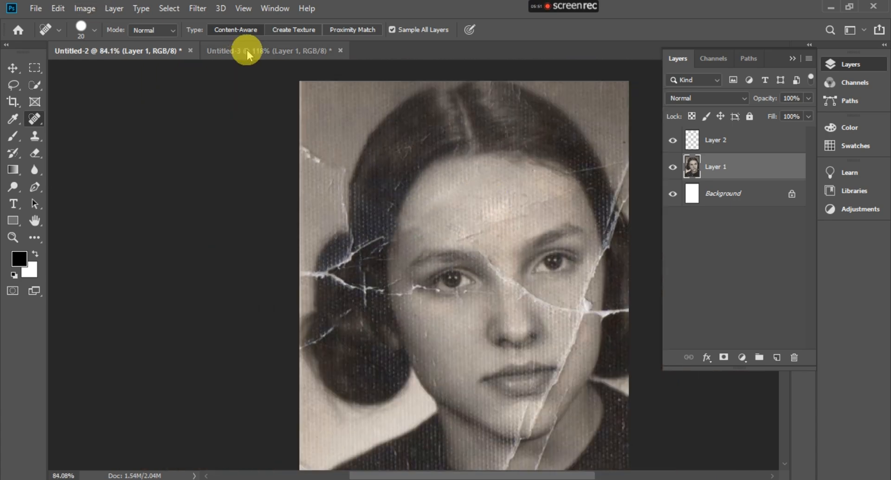
Step: Switch to the Untitled-3 face photo and undo the earlier patch on the cheek pimple
left_click(248, 52)
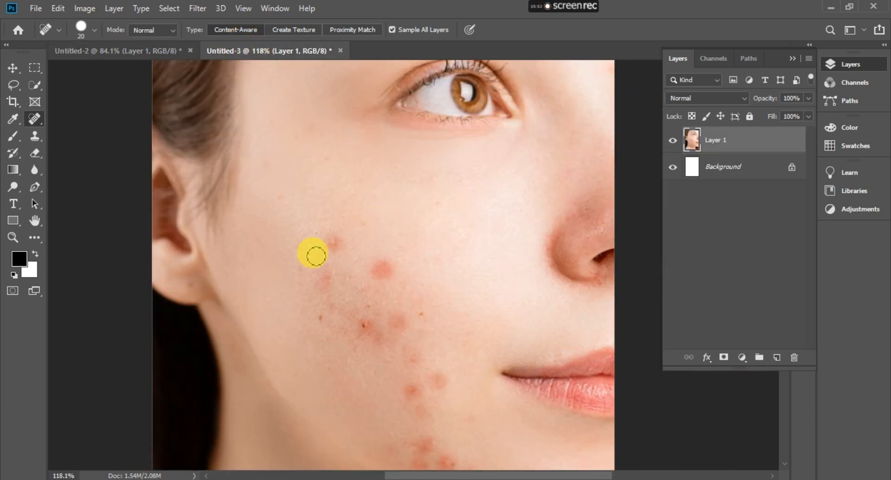
scroll(443, 288, "down", 2)
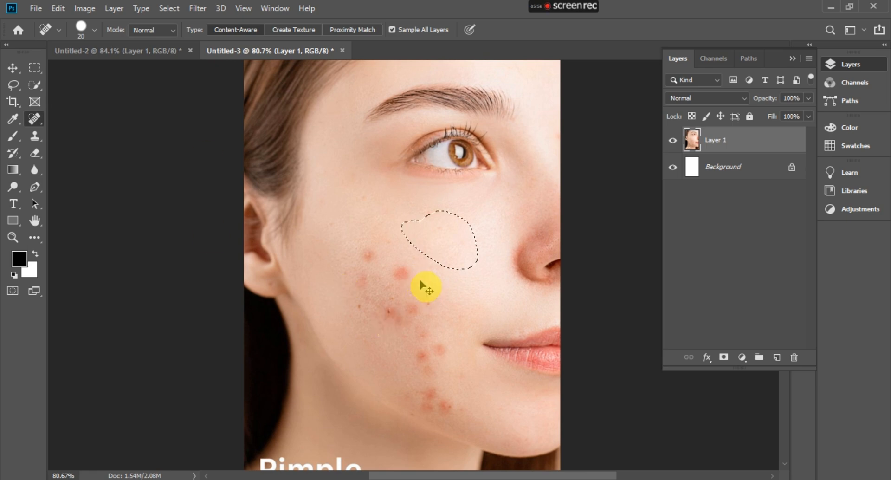
key("ctrl+z")
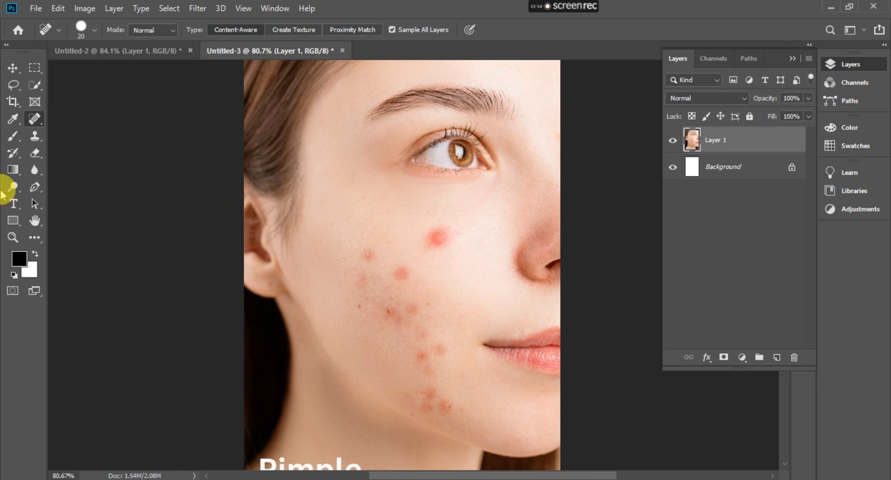
Step: Patch the crack junction on the cheek of the old portrait in Untitled-2 using the Patch Tool with clean skin beside it, and deselect
right_click(35, 119)
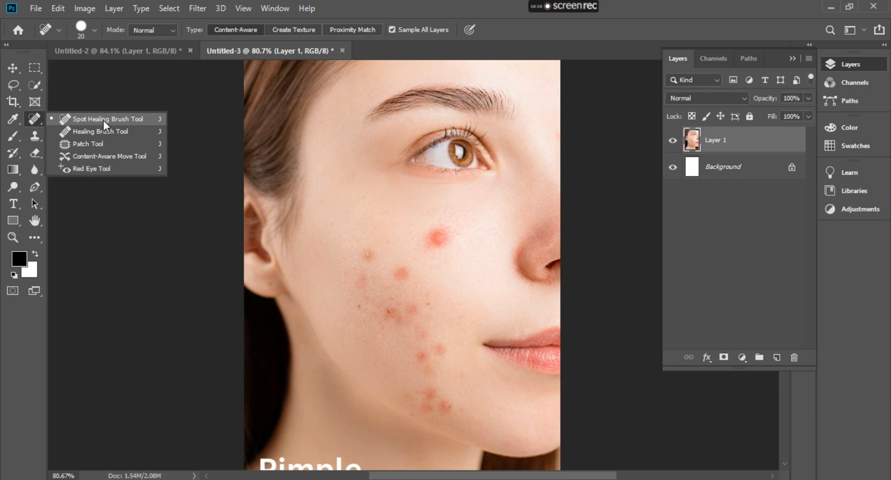
left_click(102, 144)
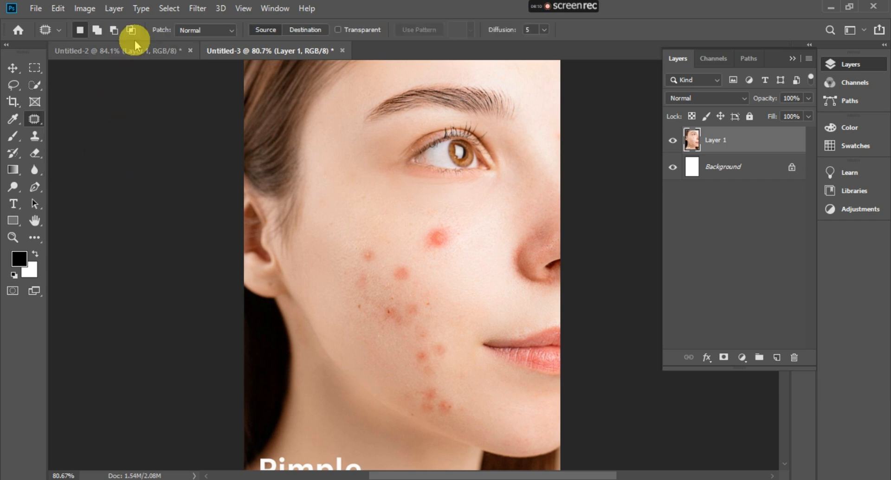
left_click(130, 54)
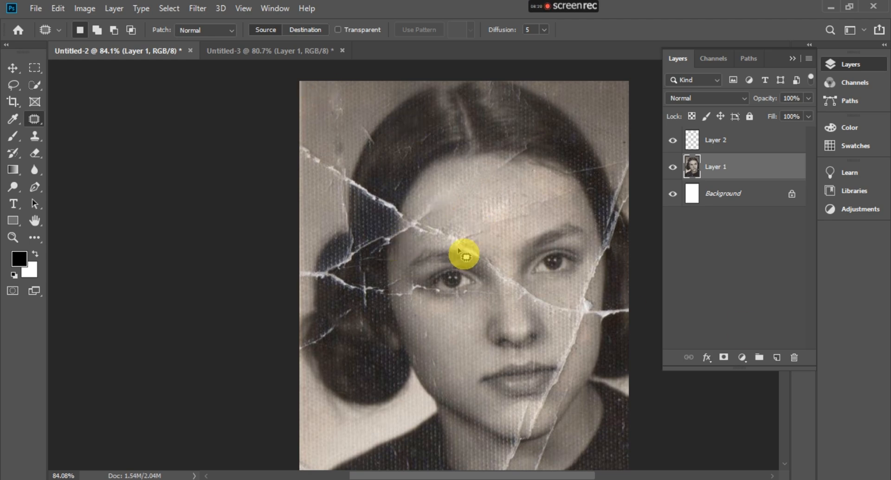
scroll(592, 322, "up", 5)
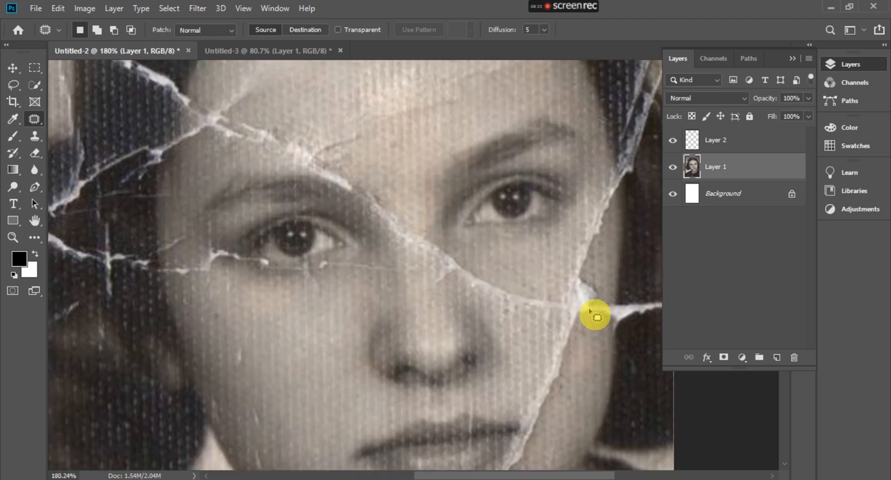
scroll(595, 316, "up", 1)
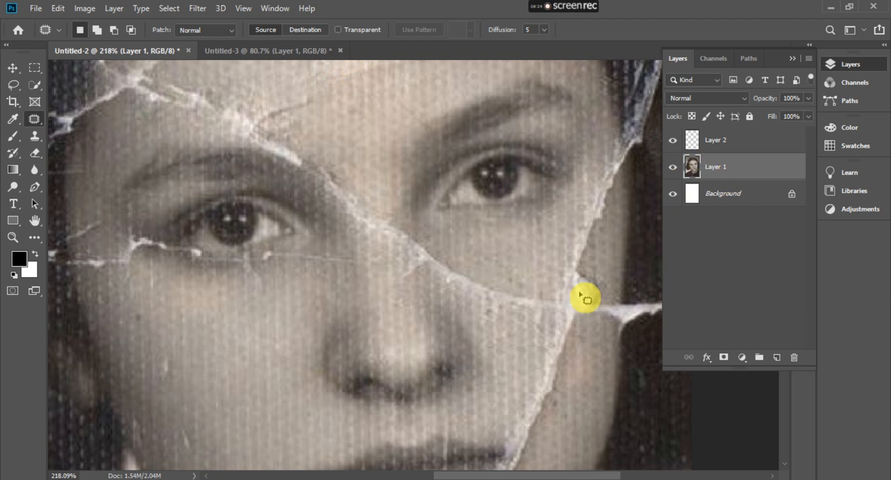
mouse_move(553, 285)
left_mouse_down()
mouse_move(619, 310)
mouse_move(560, 328)
mouse_move(548, 290)
left_mouse_up()
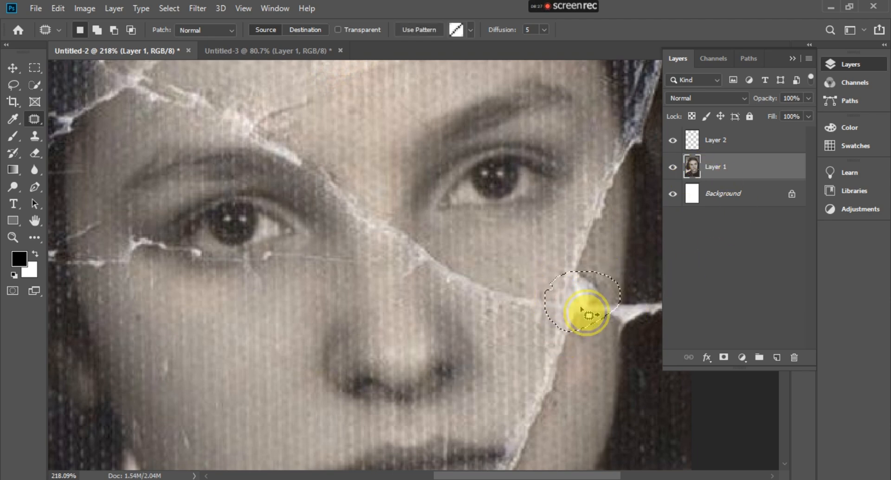
left_click_drag(585, 315, 515, 255)
key("ctrl+d")
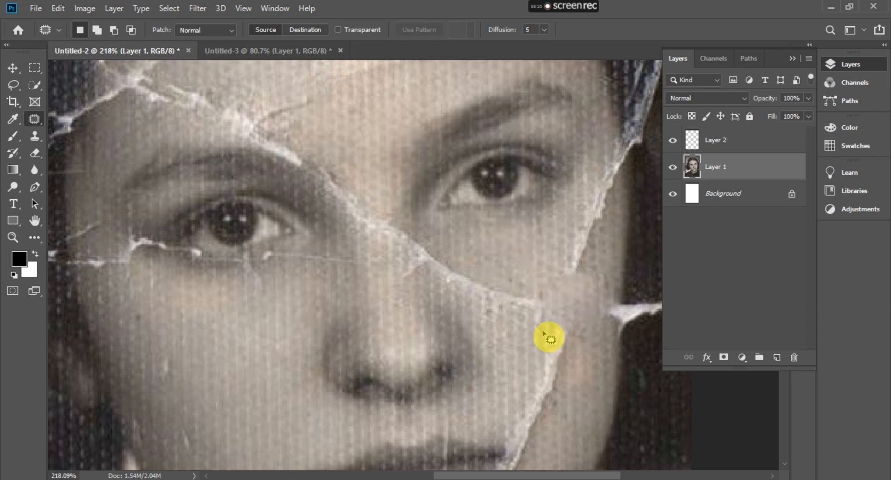
Step: Patch the diagonal crack between the cheek and the corner of the mouth, including the leftover streak beside the nose
mouse_move(544, 332)
left_mouse_down()
mouse_move(572, 321)
mouse_move(582, 380)
mouse_move(543, 446)
mouse_move(517, 456)
mouse_move(500, 442)
mouse_move(555, 320)
left_mouse_up()
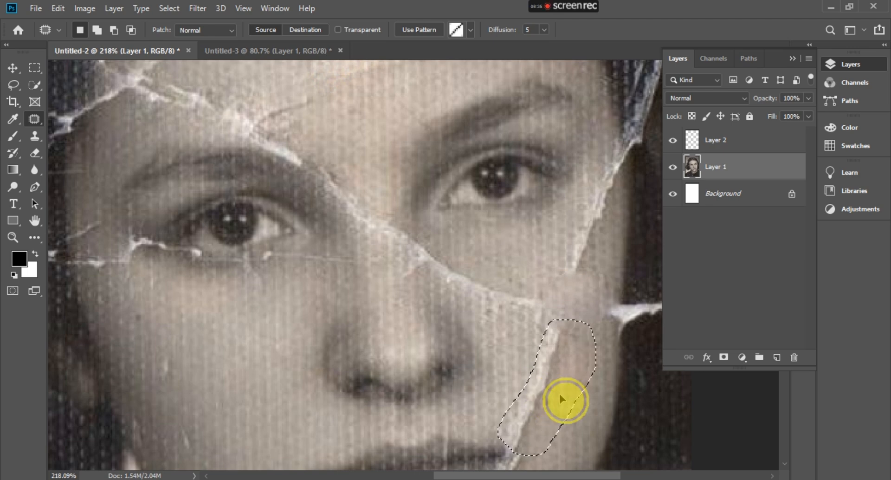
mouse_move(554, 393)
left_mouse_down()
mouse_move(516, 313)
mouse_move(500, 307)
mouse_move(506, 312)
left_mouse_up()
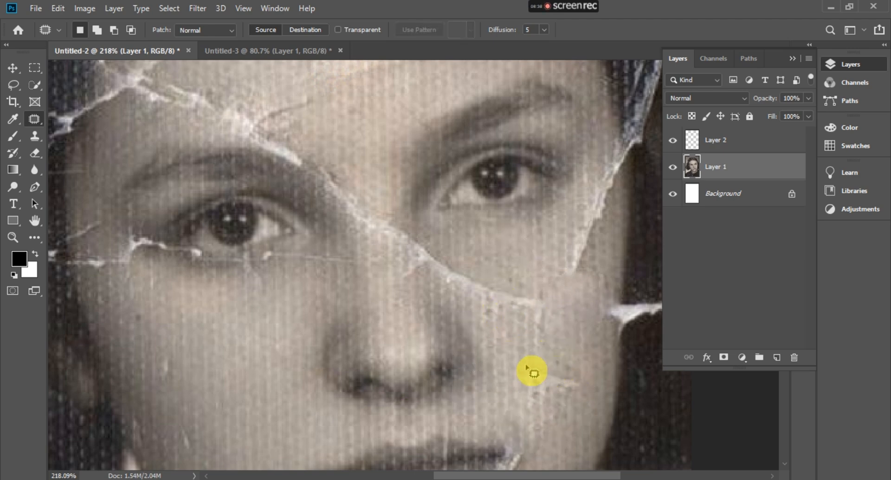
mouse_move(526, 365)
left_mouse_down()
mouse_move(591, 385)
mouse_move(577, 409)
mouse_move(508, 379)
mouse_move(518, 362)
mouse_move(535, 390)
mouse_move(509, 294)
mouse_move(482, 246)
left_mouse_up()
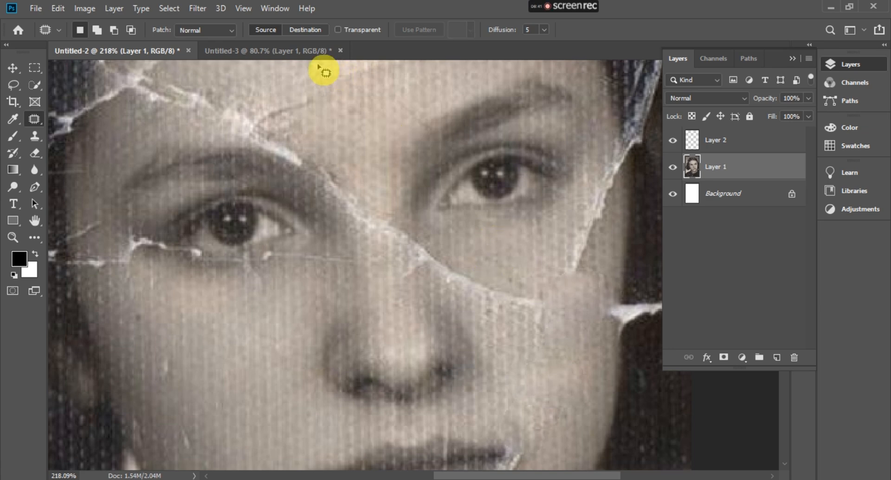
Step: Switch to Untitled-3 and remove the bright red pimple below the eye with the Patch Tool, sampling clear cheek skin
left_click(297, 52)
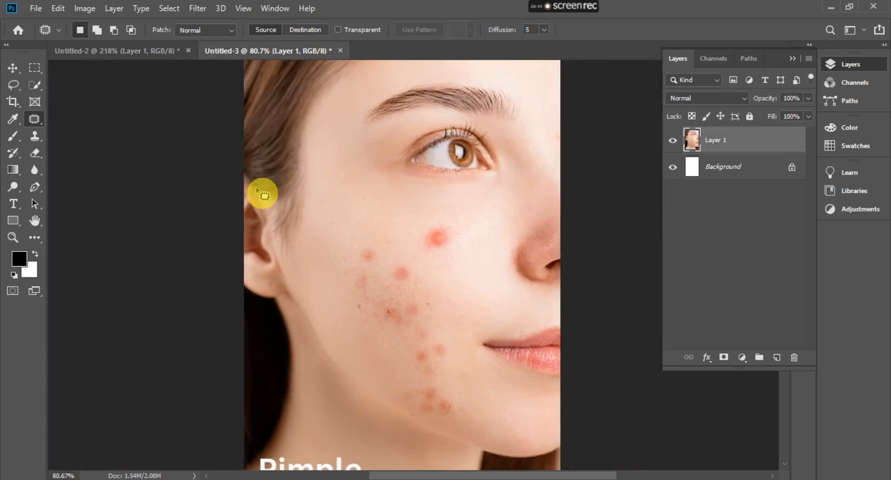
left_click(564, 9)
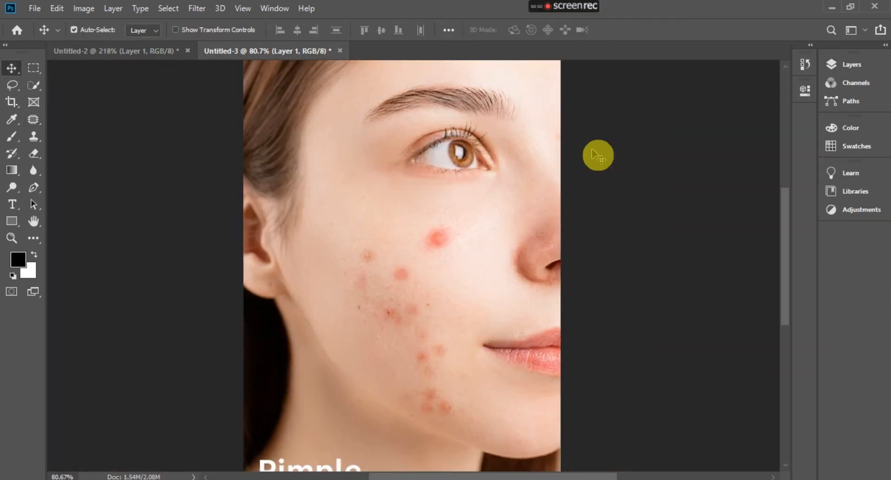
left_click(34, 119)
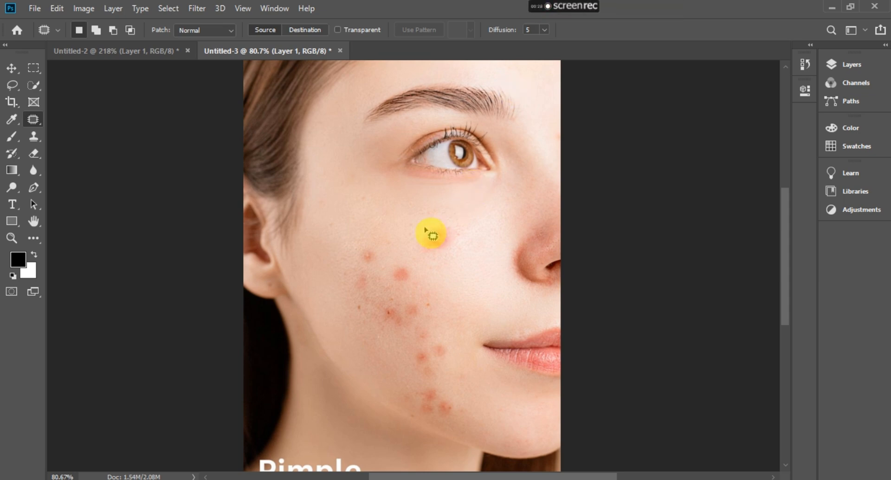
mouse_move(420, 226)
left_mouse_down()
mouse_move(441, 260)
mouse_move(466, 242)
mouse_move(443, 211)
mouse_move(421, 227)
mouse_move(433, 243)
mouse_move(377, 223)
left_mouse_up()
left_click(377, 222)
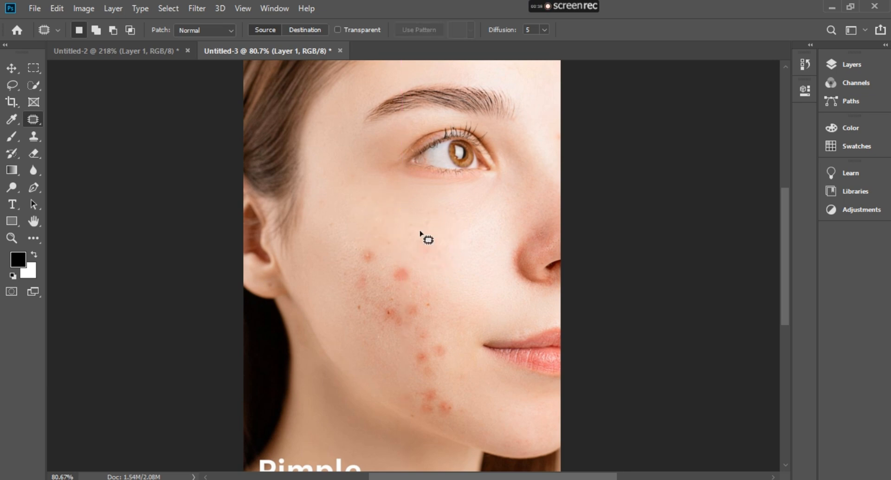
mouse_move(421, 232)
left_mouse_down()
mouse_move(376, 220)
mouse_move(367, 204)
mouse_move(396, 236)
left_mouse_up()
mouse_move(396, 234)
left_mouse_down()
mouse_move(365, 245)
mouse_move(369, 259)
mouse_move(353, 260)
mouse_move(366, 262)
mouse_move(345, 261)
mouse_move(392, 255)
mouse_move(354, 204)
mouse_move(371, 227)
mouse_move(359, 268)
mouse_move(365, 254)
mouse_move(421, 279)
mouse_move(447, 206)
mouse_move(365, 177)
mouse_move(368, 247)
mouse_move(380, 267)
mouse_move(387, 257)
mouse_move(310, 236)
left_mouse_up()
Step: Patch the blemishes on the upper cheek, including the round red pimple and the faint pink spot above it
scroll(359, 269, "up", 14)
mouse_move(344, 263)
left_mouse_down()
mouse_move(337, 297)
mouse_move(406, 308)
mouse_move(375, 367)
mouse_move(304, 322)
mouse_move(381, 309)
mouse_move(306, 203)
left_mouse_up()
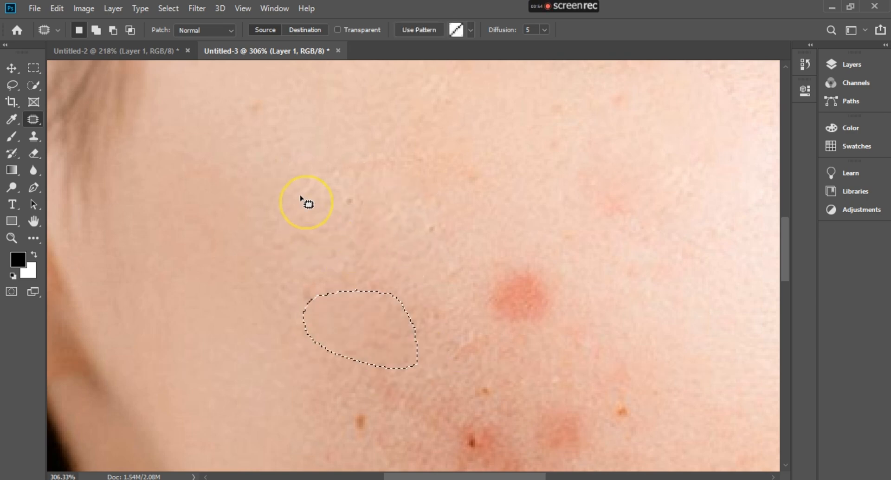
left_click(466, 262)
mouse_move(481, 307)
left_mouse_down()
mouse_move(524, 363)
mouse_move(581, 232)
mouse_move(479, 327)
mouse_move(517, 351)
mouse_move(440, 317)
mouse_move(348, 195)
left_mouse_up()
mouse_move(562, 182)
left_mouse_down()
mouse_move(661, 226)
mouse_move(534, 122)
left_mouse_up()
left_click_drag(594, 191, 460, 152)
left_click(461, 155)
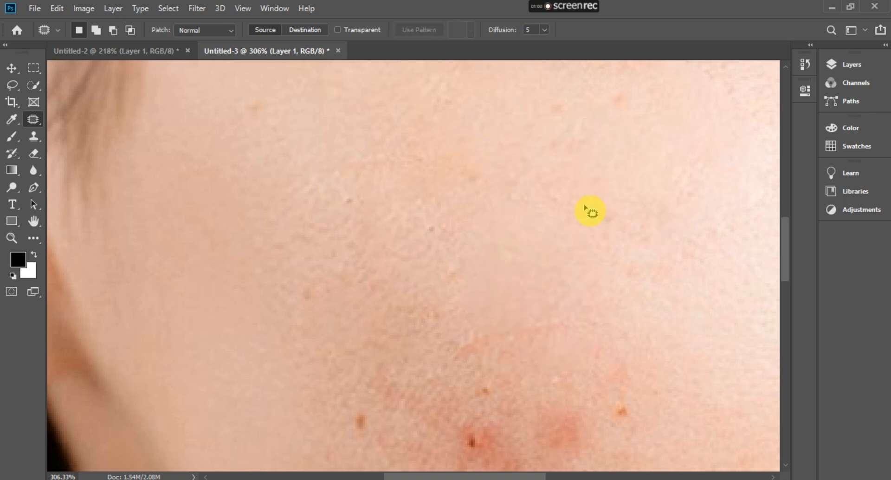
Step: Patch the red blemish with the brown dot beside it and the separate small brown mole on the middle cheek
scroll(577, 291, "down", 5)
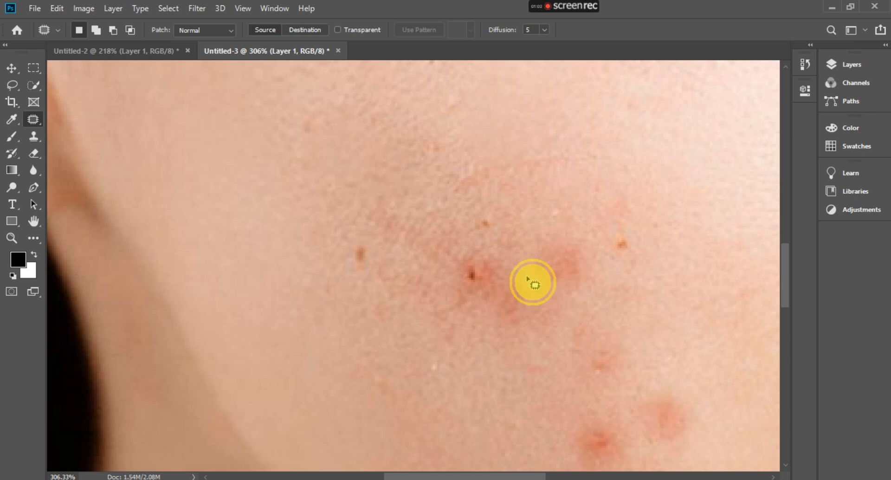
mouse_move(529, 280)
left_mouse_down()
mouse_move(620, 220)
mouse_move(600, 304)
mouse_move(526, 269)
left_mouse_up()
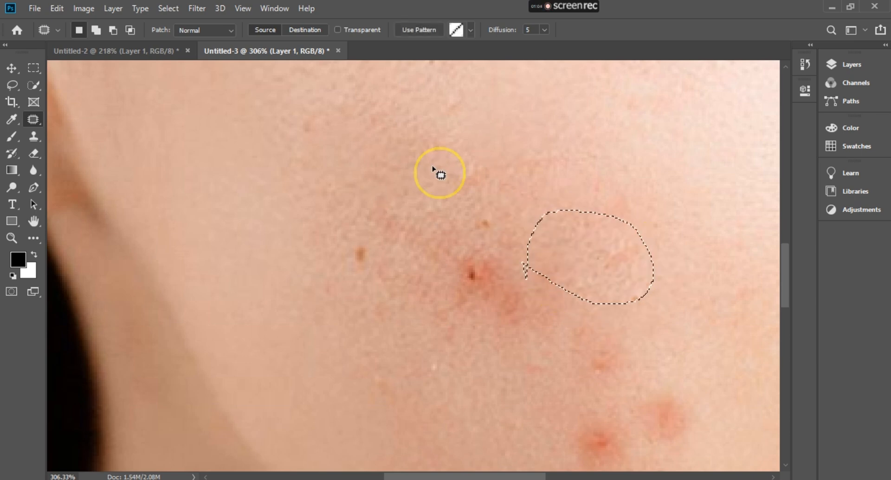
mouse_move(395, 280)
left_mouse_down()
mouse_move(303, 228)
mouse_move(377, 251)
mouse_move(373, 267)
left_mouse_up()
left_click_drag(419, 209, 420, 190)
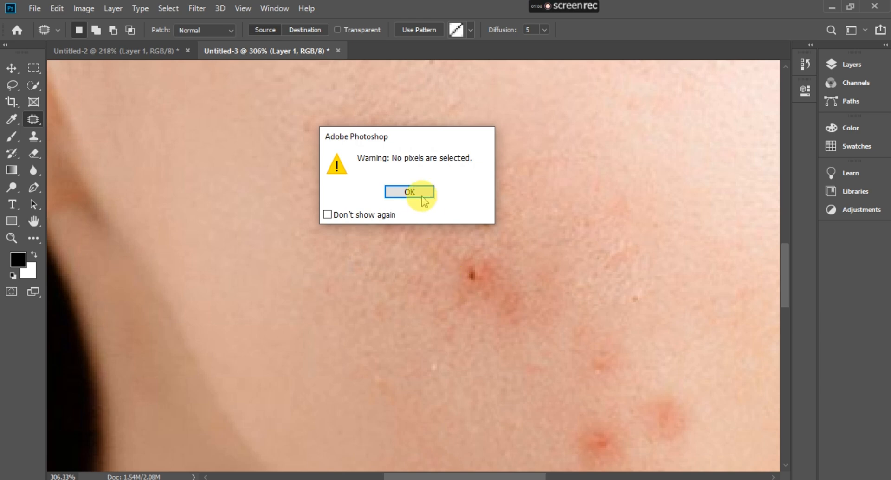
left_click(422, 195)
Step: Patch the dark-centred pimple and the small brown dot above it with nearby clear skin
mouse_move(427, 276)
left_mouse_down()
mouse_move(483, 299)
mouse_move(530, 233)
mouse_move(423, 249)
mouse_move(444, 292)
left_mouse_up()
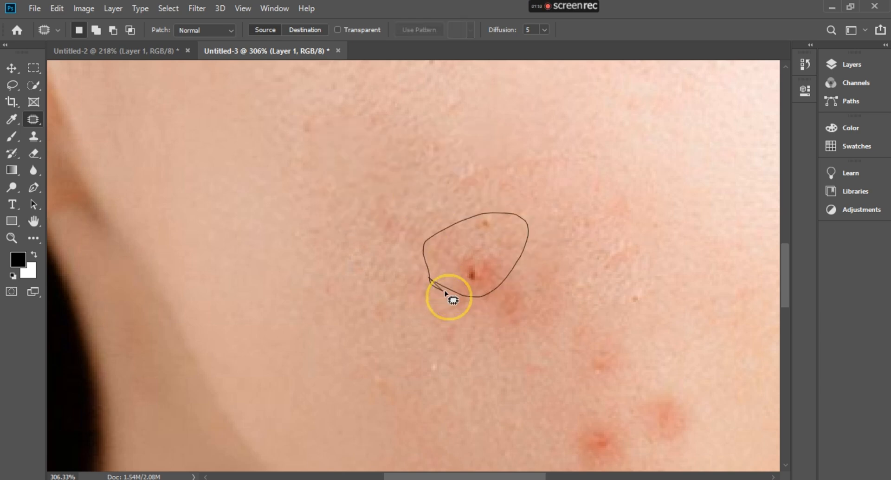
left_click_drag(480, 261, 411, 197)
left_click(369, 200)
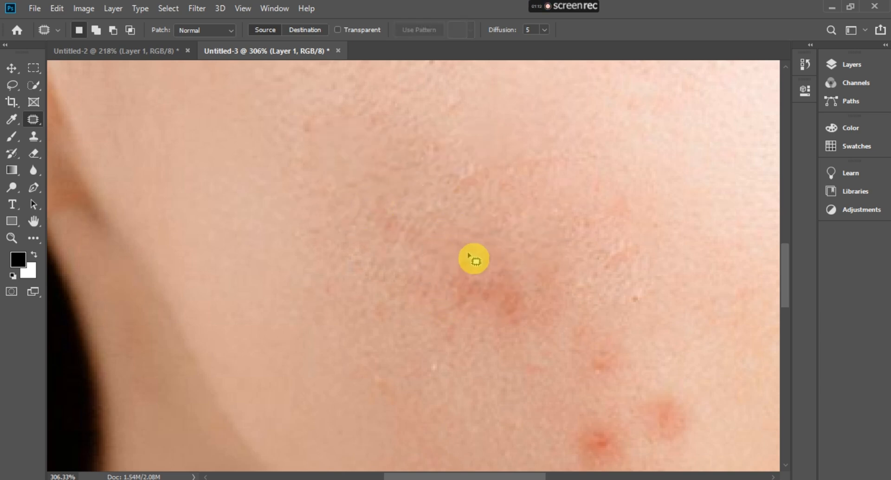
Step: Patch the large reddish area on the middle cheek and the pimple cluster level with the mouth, deselecting after each patch
scroll(469, 255, "down", 5)
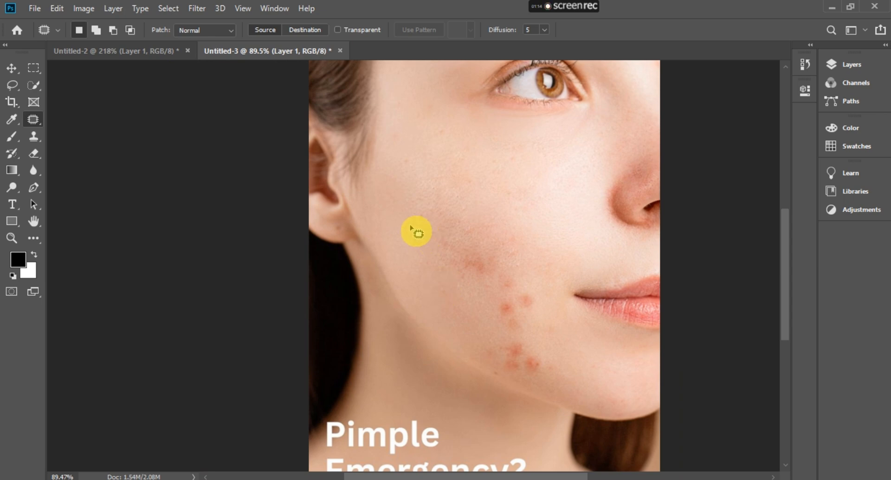
mouse_move(409, 226)
left_mouse_down()
mouse_move(448, 289)
mouse_move(480, 295)
mouse_move(503, 288)
mouse_move(523, 237)
mouse_move(448, 219)
mouse_move(409, 228)
left_mouse_up()
left_click_drag(486, 262, 532, 186)
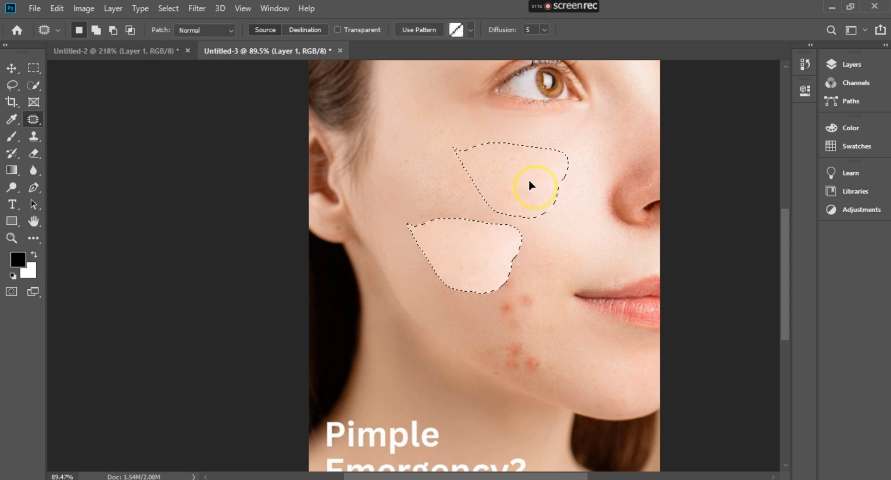
key("ctrl+d")
mouse_move(497, 319)
left_mouse_down()
mouse_move(531, 324)
mouse_move(555, 293)
mouse_move(489, 280)
mouse_move(500, 315)
mouse_move(528, 322)
mouse_move(507, 190)
left_mouse_up()
key("ctrl+d")
Step: Patch the pimples on the lower cheek above the jawline and the uneven skin beside them, deselecting after each patch
scroll(487, 314, "down", 3)
mouse_move(490, 277)
left_mouse_down()
mouse_move(502, 265)
mouse_move(549, 292)
mouse_move(550, 343)
mouse_move(514, 340)
mouse_move(492, 322)
mouse_move(503, 268)
left_mouse_up()
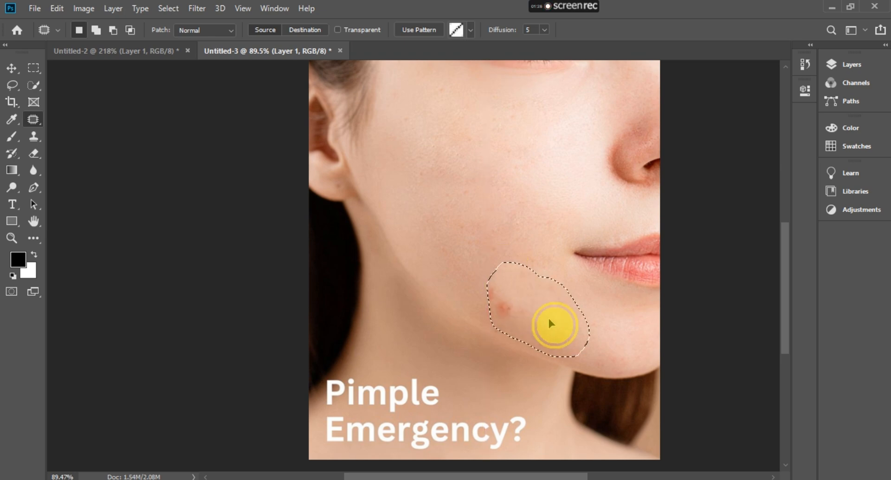
left_click_drag(551, 324, 576, 322)
key("ctrl+d")
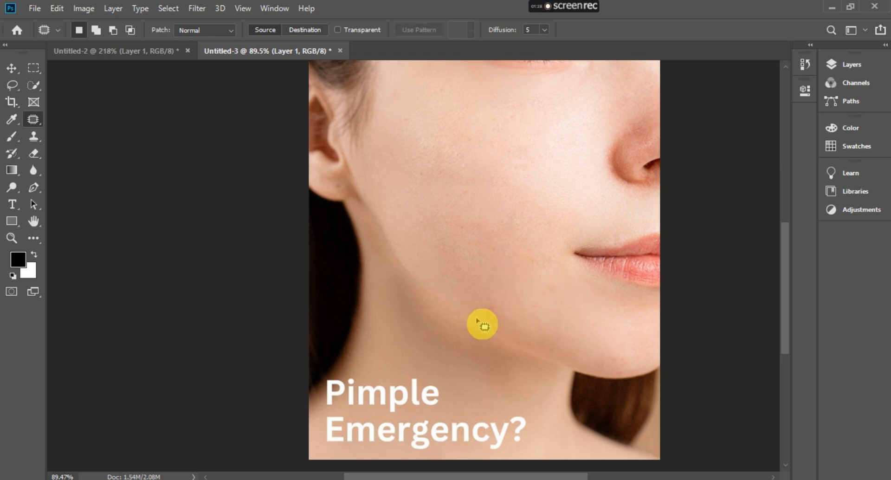
mouse_move(479, 294)
left_mouse_down()
mouse_move(495, 317)
mouse_move(501, 300)
mouse_move(474, 297)
mouse_move(505, 287)
mouse_move(521, 205)
left_mouse_up()
key("ctrl+d")
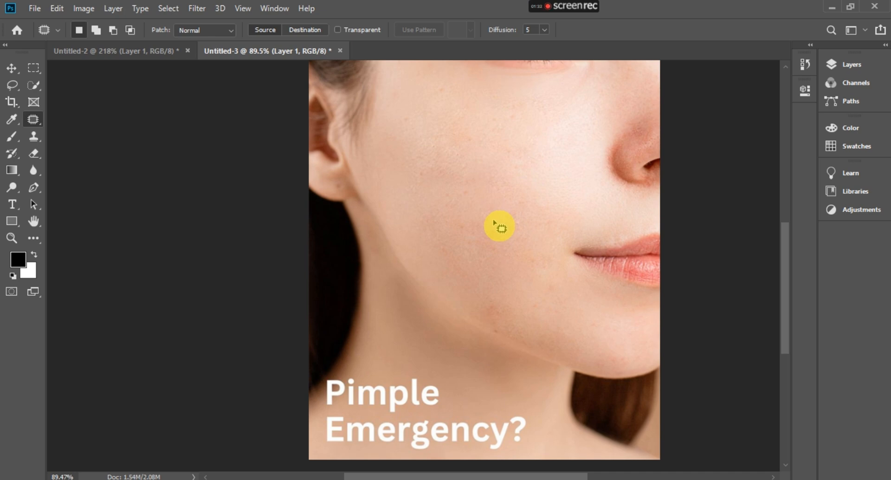
Step: Review the whole retouched face and switch from the Patch Tool to the Move Tool
scroll(495, 223, "down", 2)
left_click(402, 280)
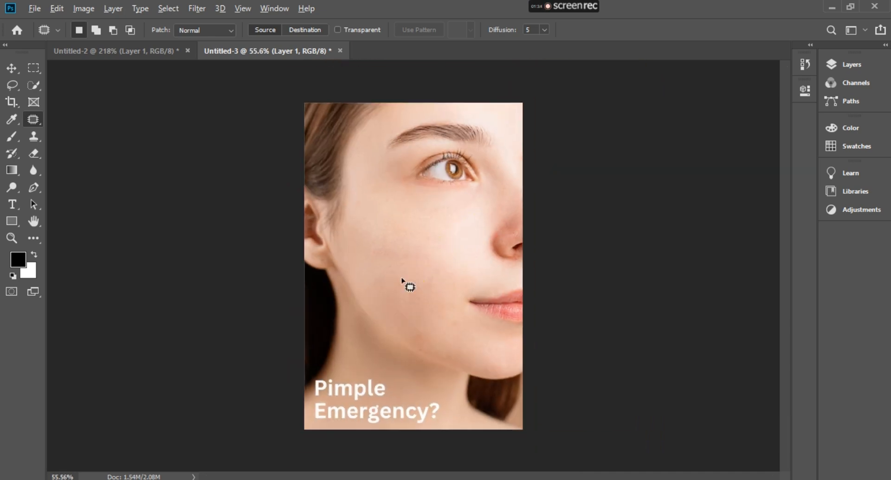
scroll(402, 280, "down", 4)
scroll(401, 246, "up", 4)
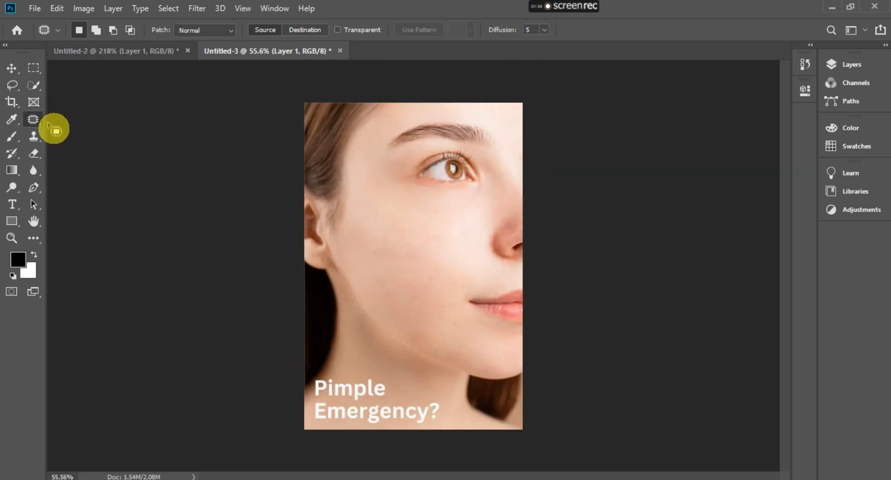
right_click(32, 119)
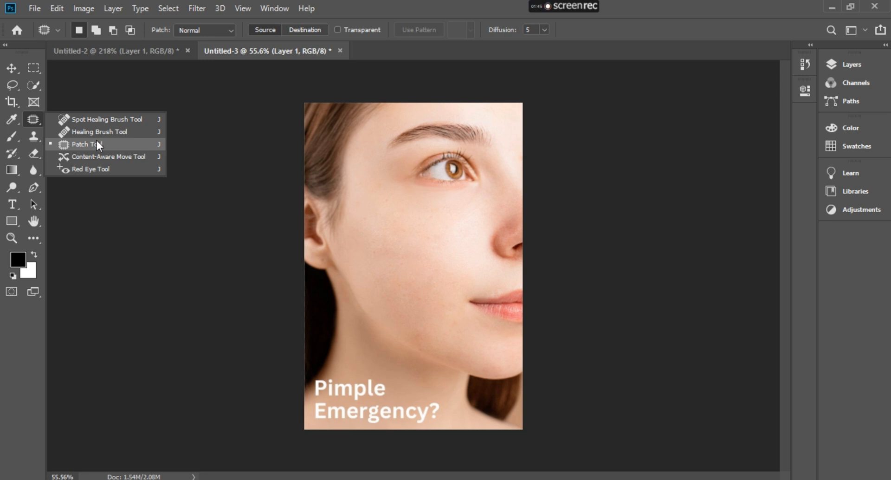
left_click(15, 74)
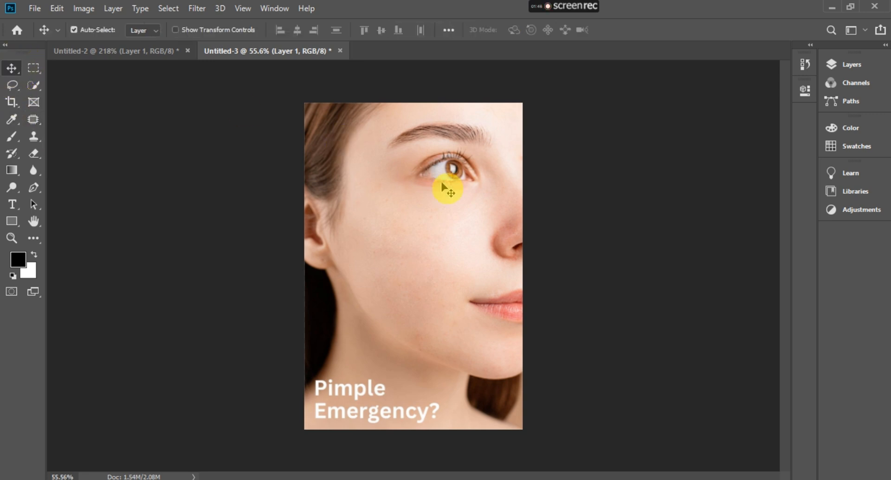